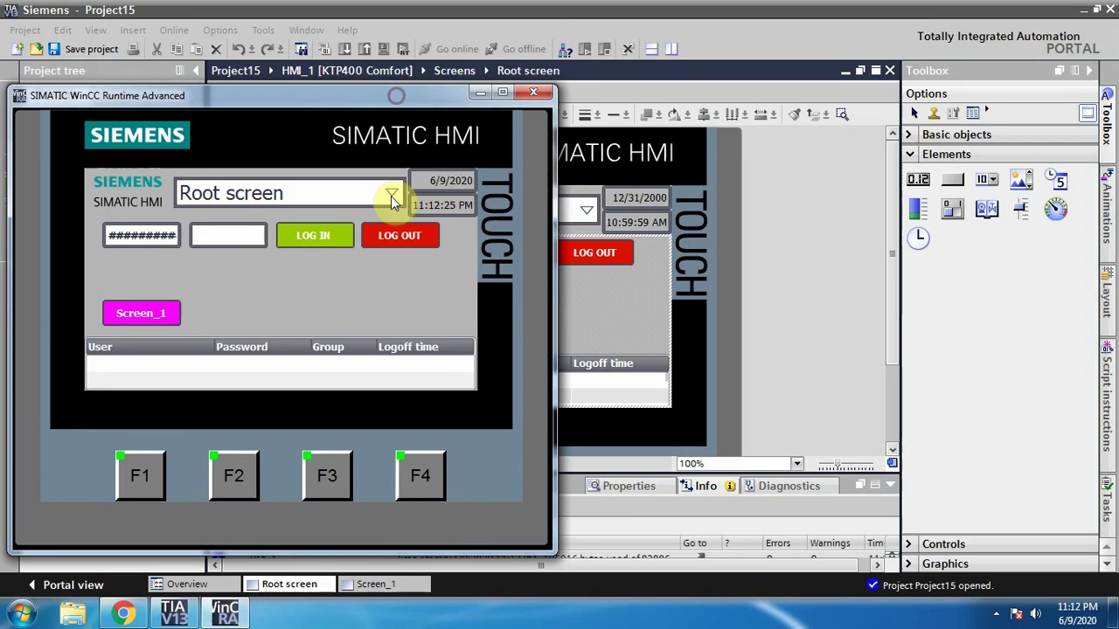
Press Screen_1 and enter user admin with its password on the on-screen keyboard
click(175, 320)
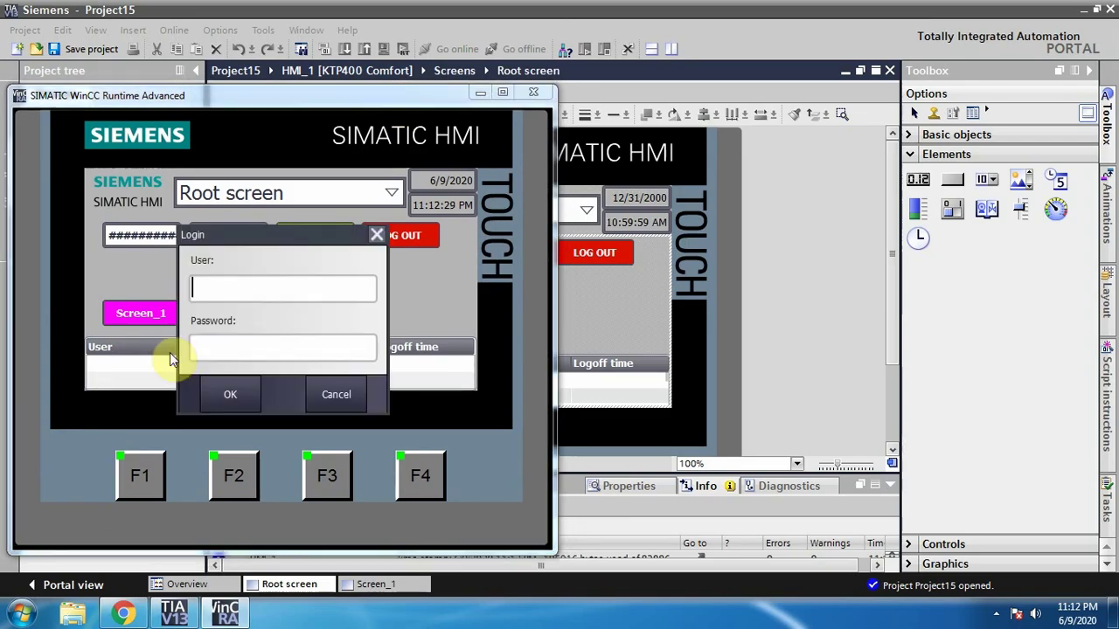
text(adm)
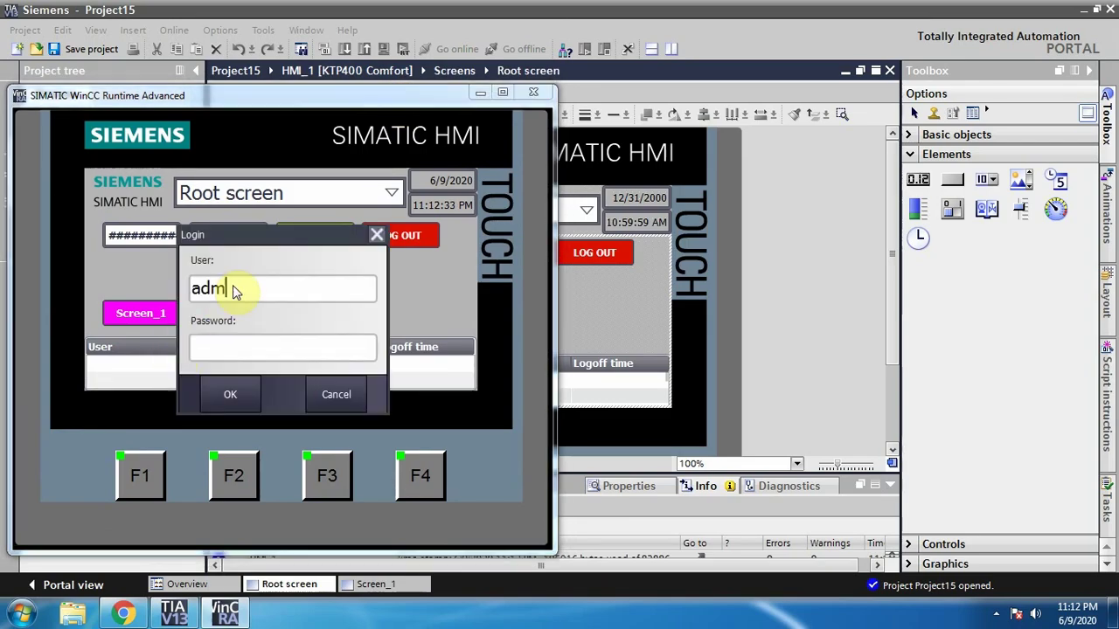
text(in)
click(204, 349)
click(338, 280)
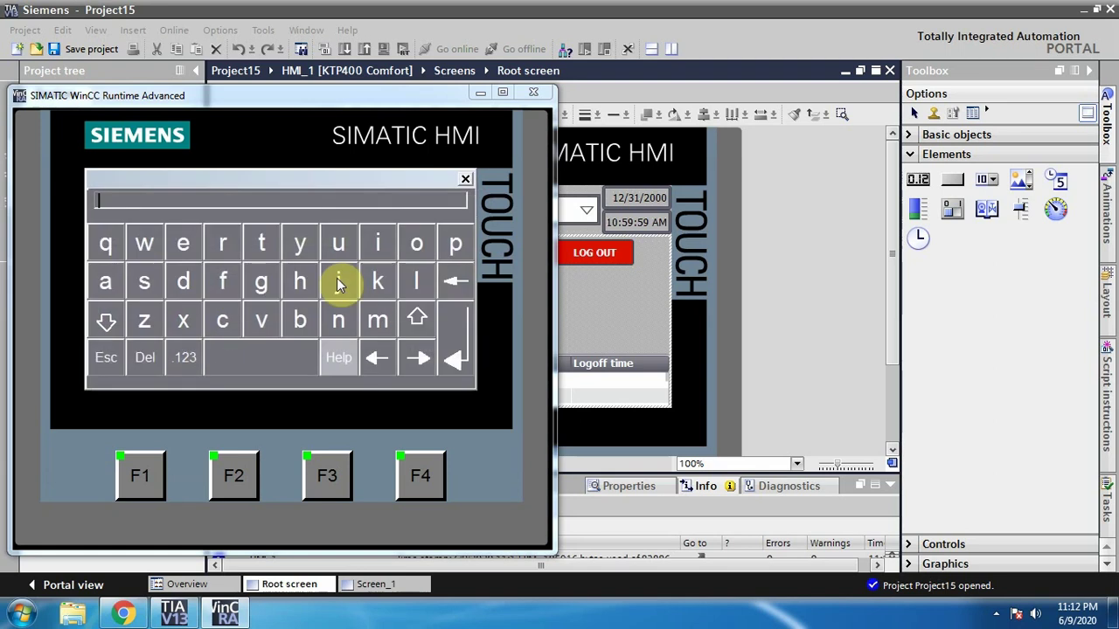
click(144, 320)
click(144, 280)
click(367, 243)
click(179, 287)
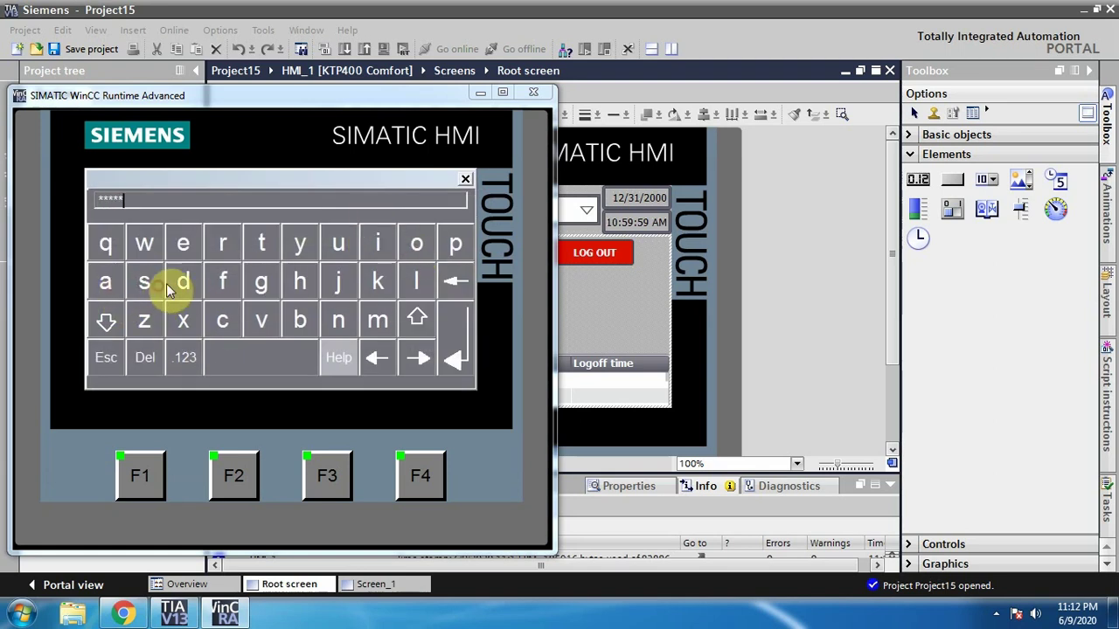
click(450, 354)
Confirm the Admin login and switch from the root screen to Screen 1
click(251, 411)
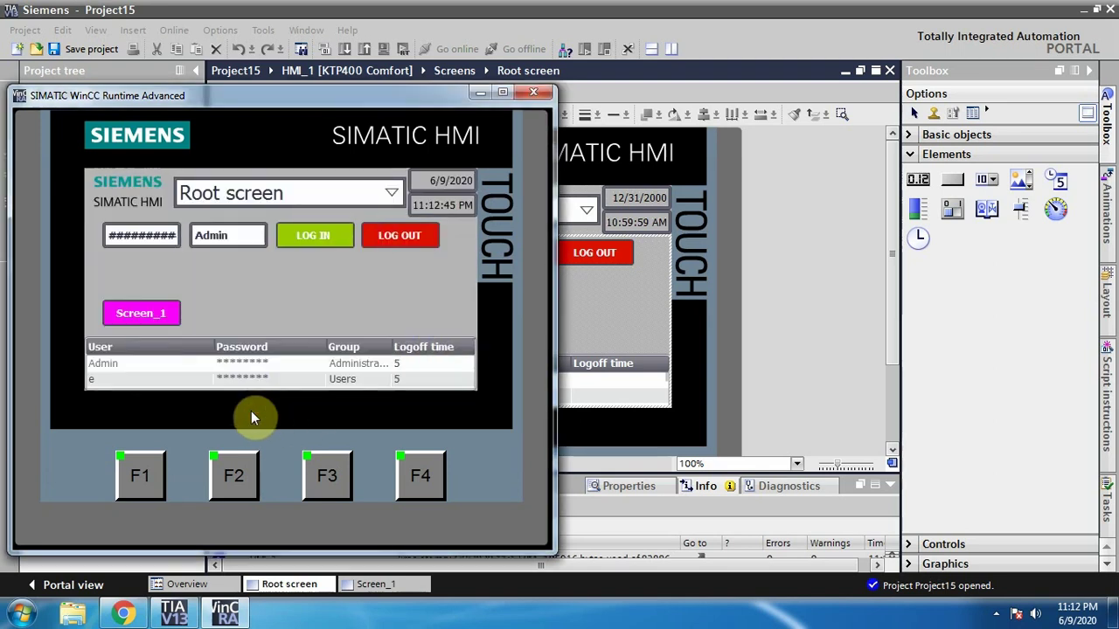
click(251, 410)
click(171, 316)
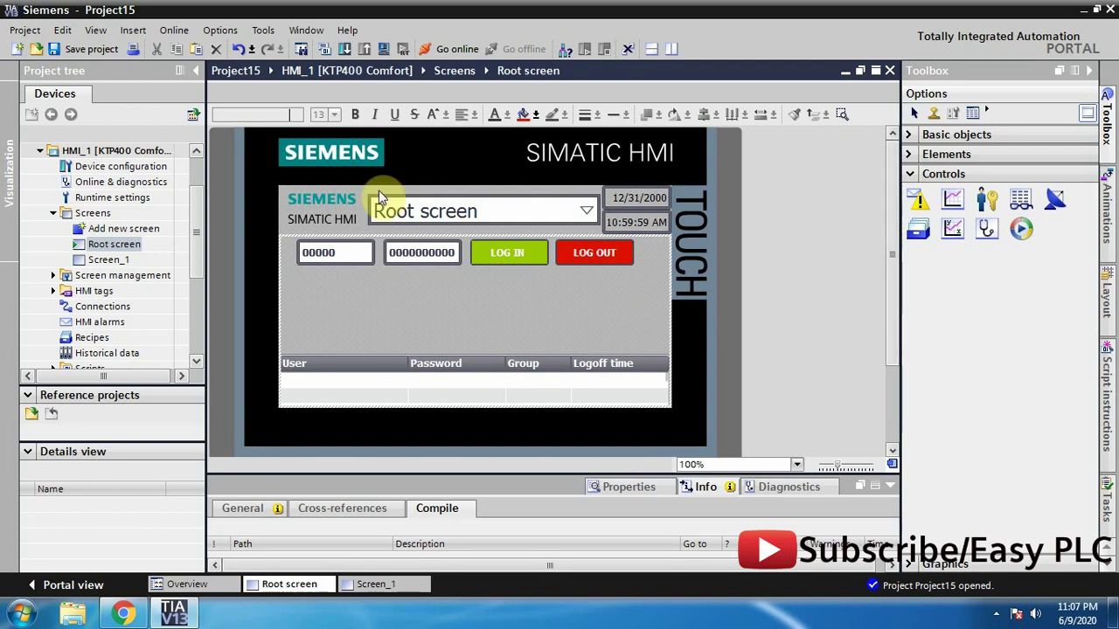
click(127, 245)
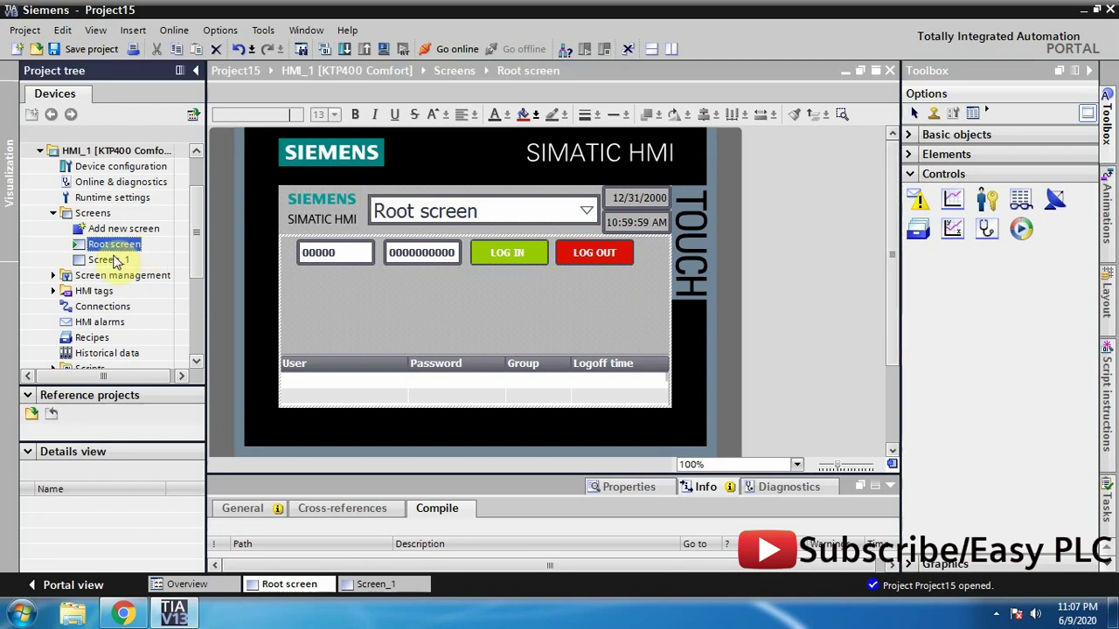
click(109, 261)
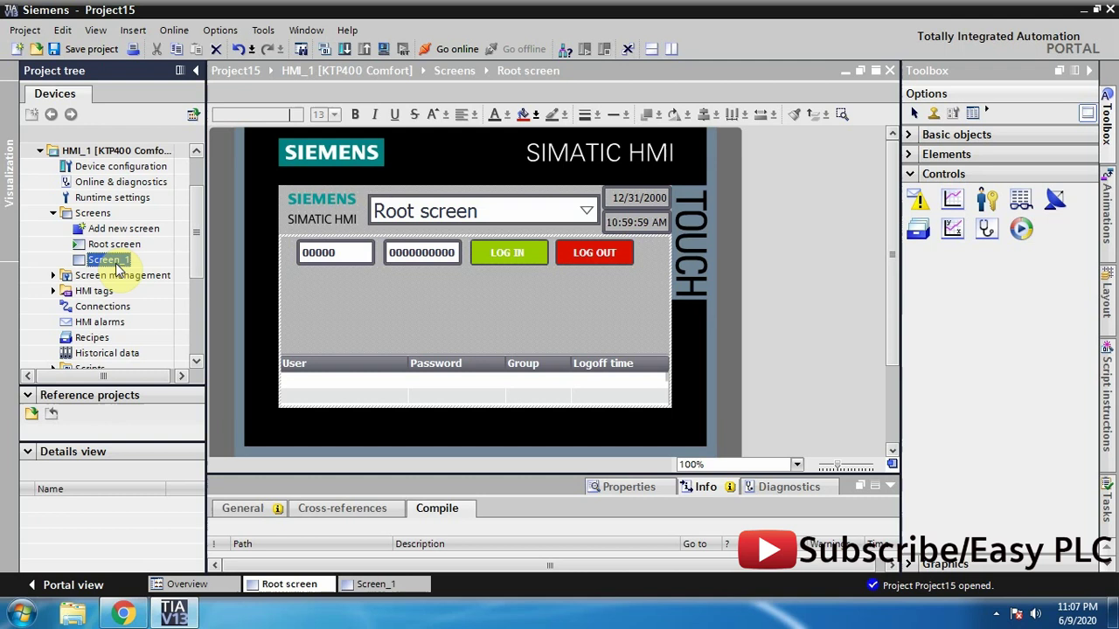
double_click(109, 260)
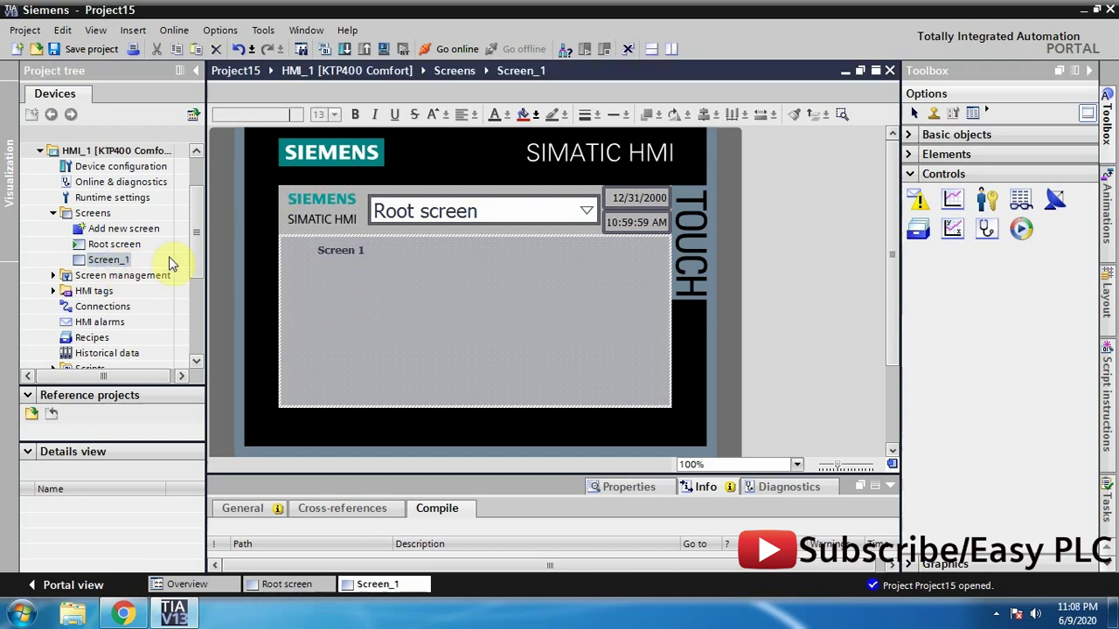
double_click(122, 245)
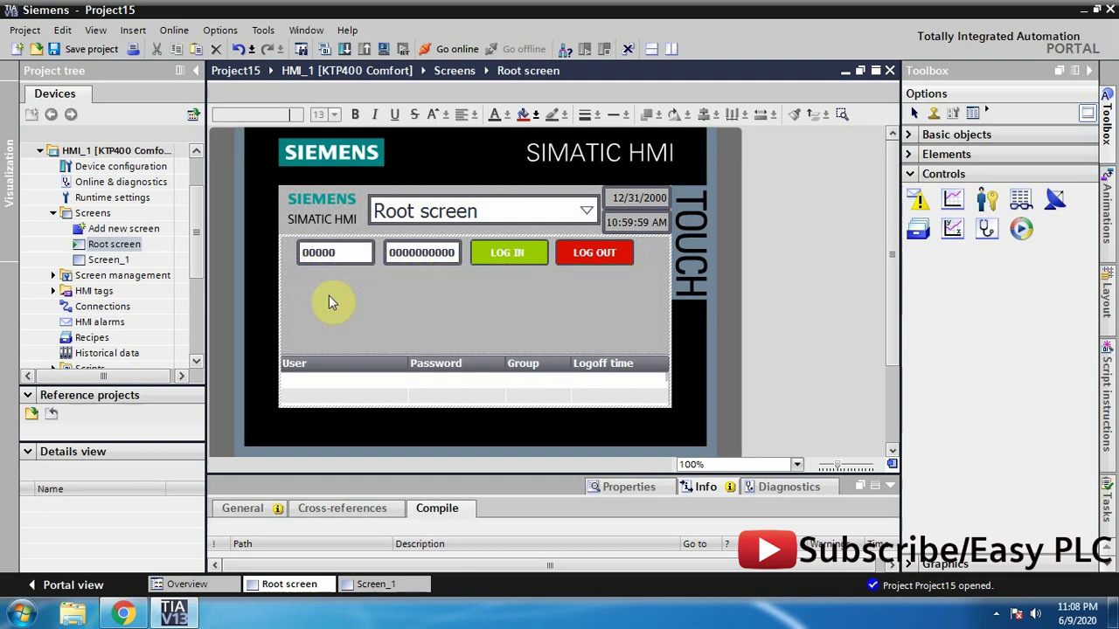
Drag a Button from Toolbox Elements onto the Root screen above the user table
click(913, 173)
click(918, 135)
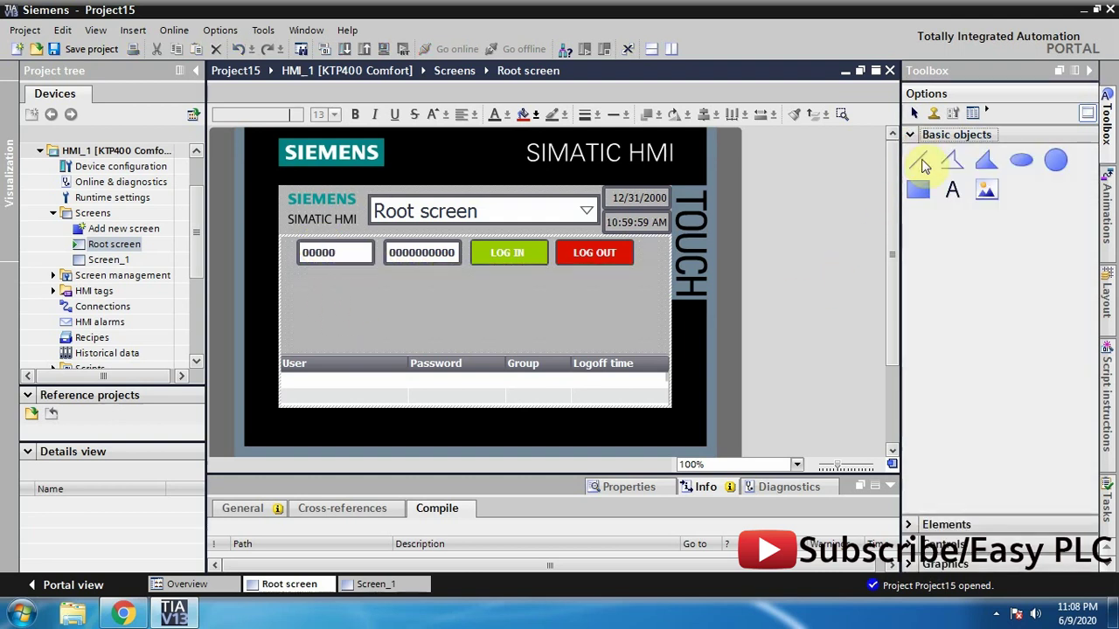
click(913, 135)
click(915, 161)
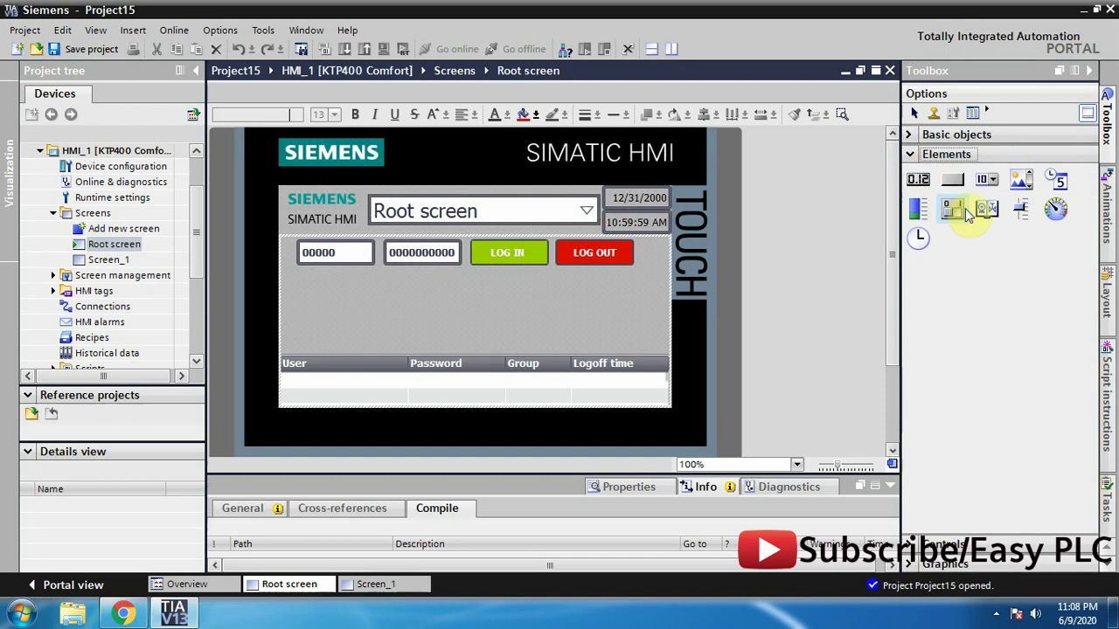
mouse_move(952, 179)
mouse_down()
mouse_move(418, 302)
mouse_move(336, 332)
mouse_up()
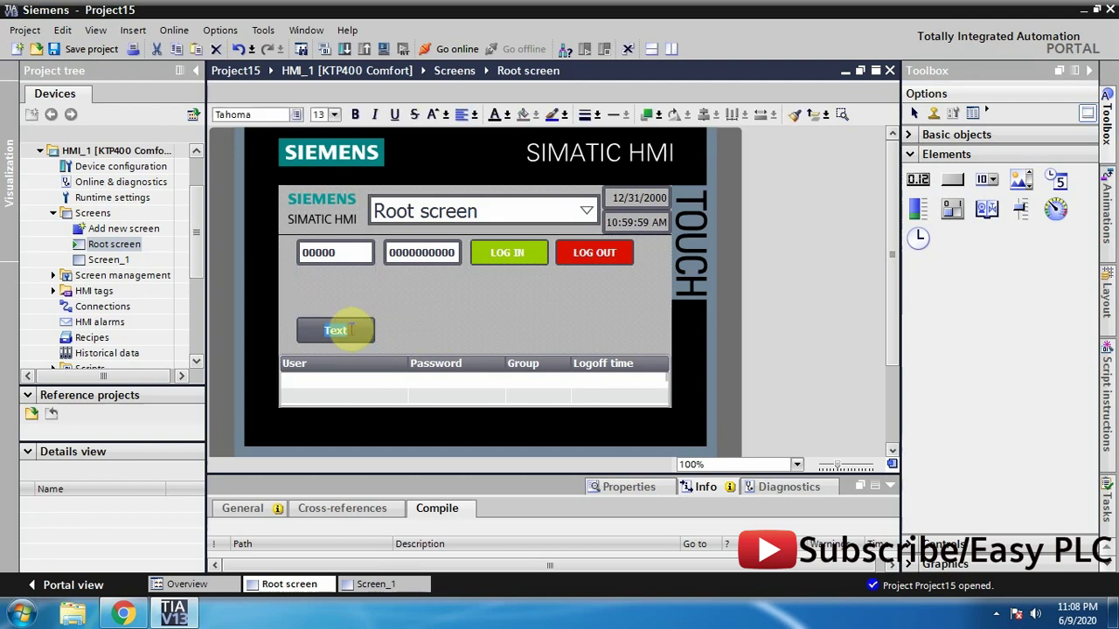
Caption the new button 'Screen_1'
key(BackSpace)
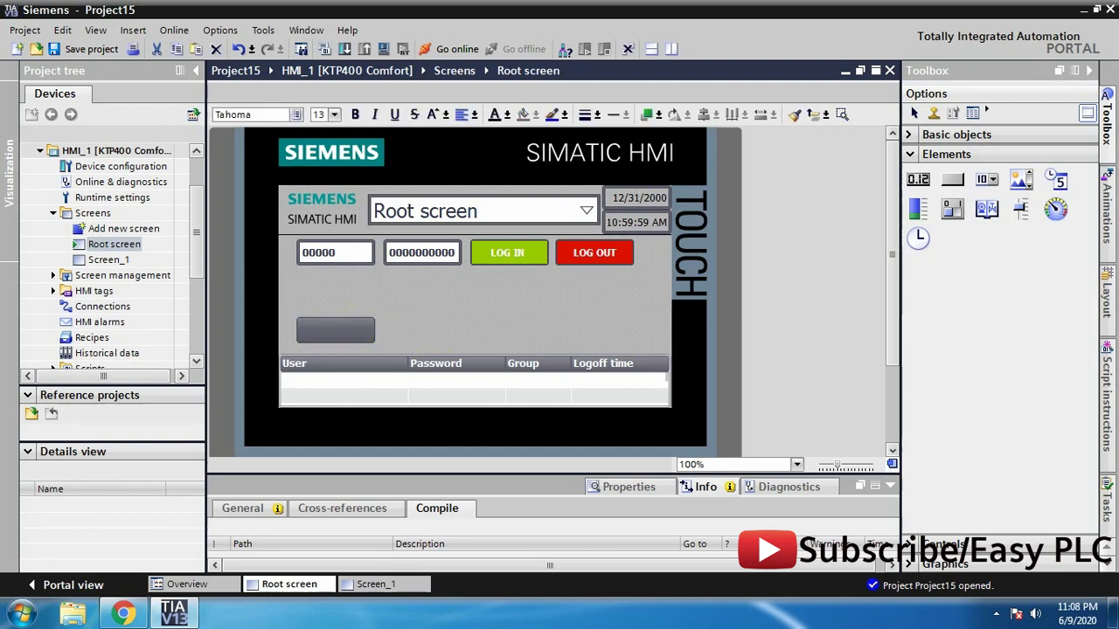
text(Screen_1)
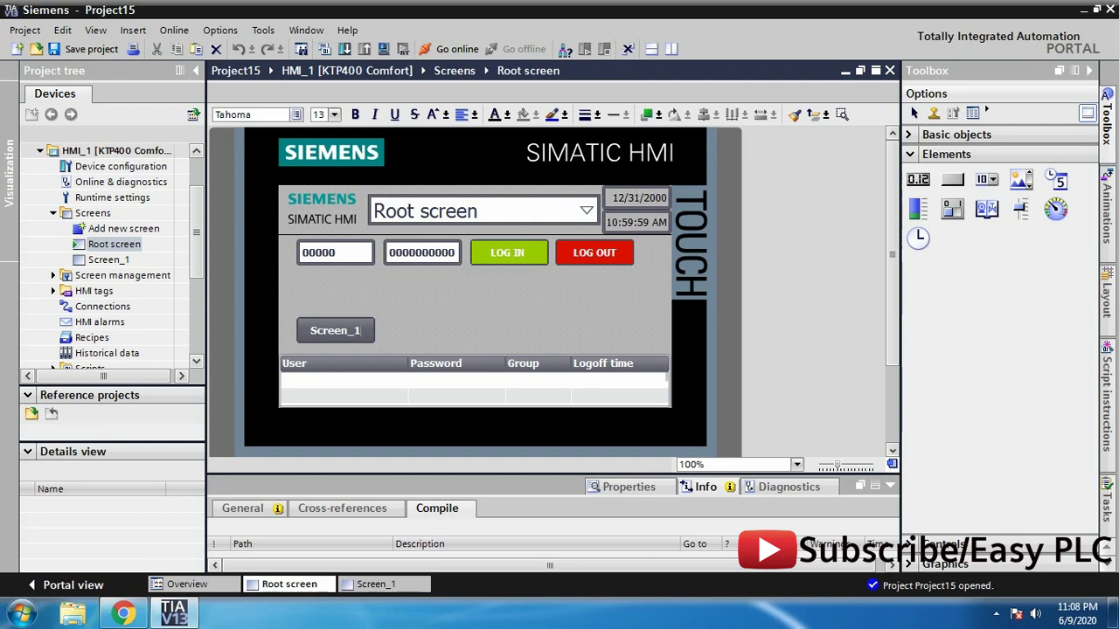
click(353, 329)
click(422, 330)
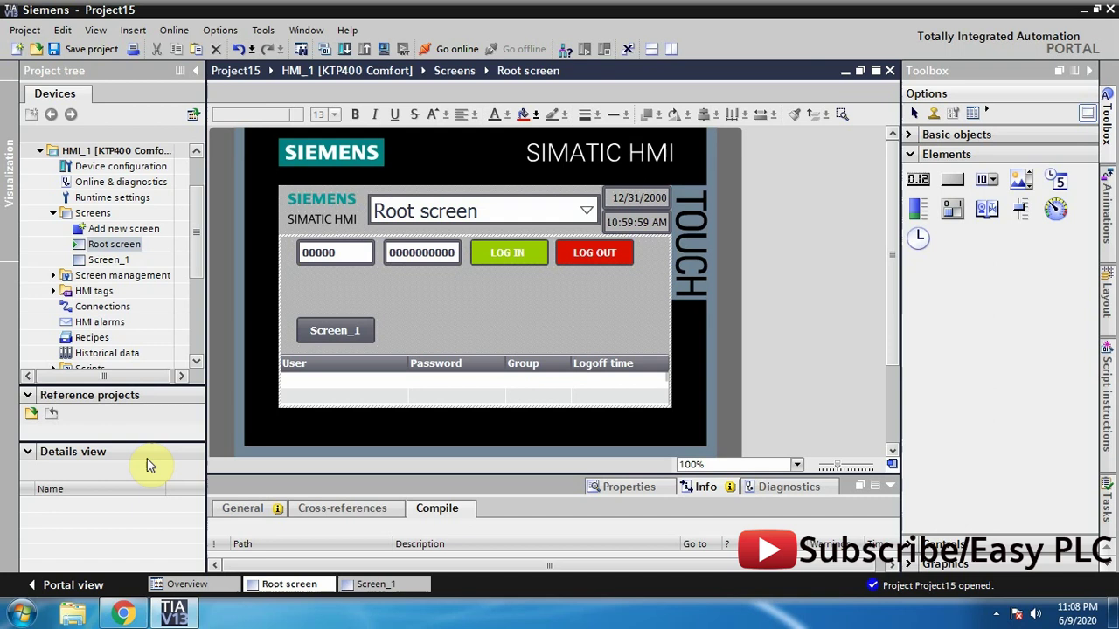
drag(308, 478, 295, 377)
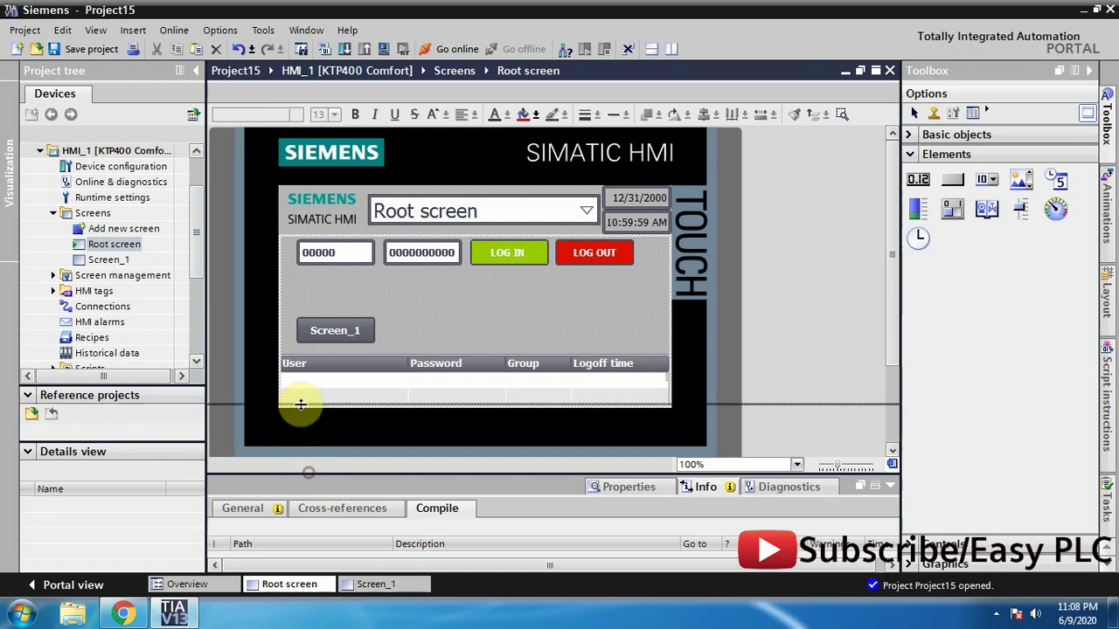
Open the Screen_1 button's fill settings and try green and cyan backgrounds
click(328, 336)
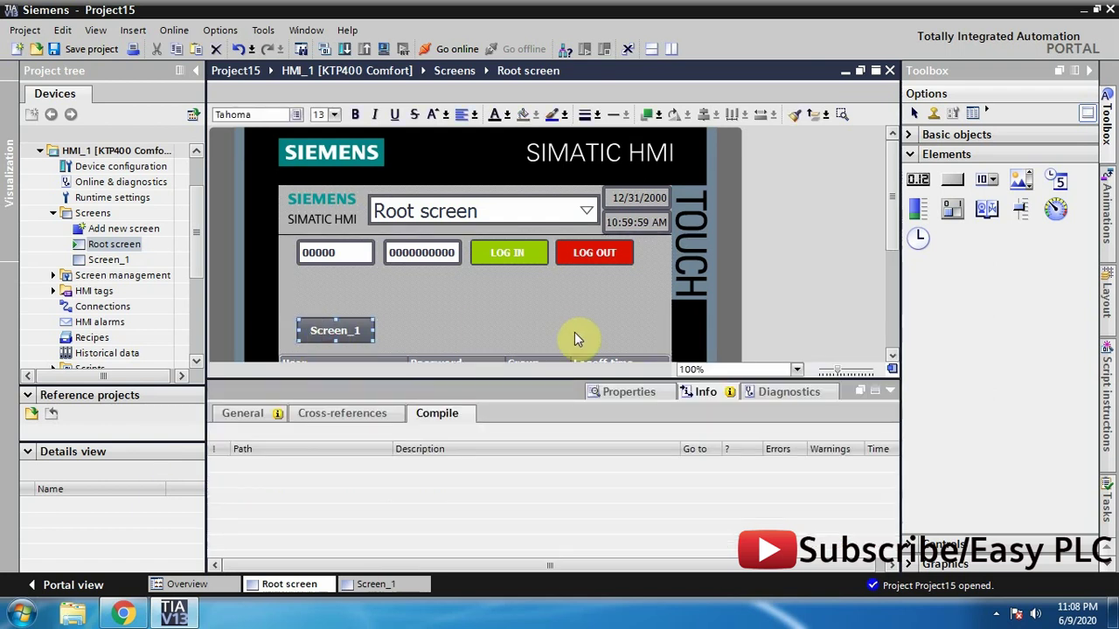
click(601, 392)
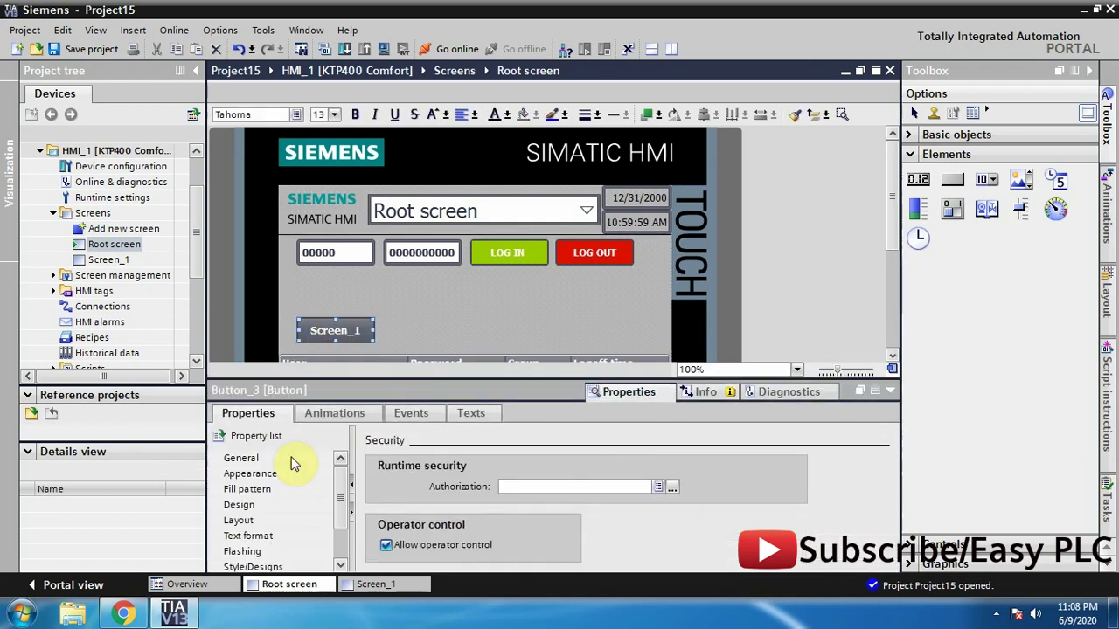
click(247, 489)
click(564, 554)
click(511, 457)
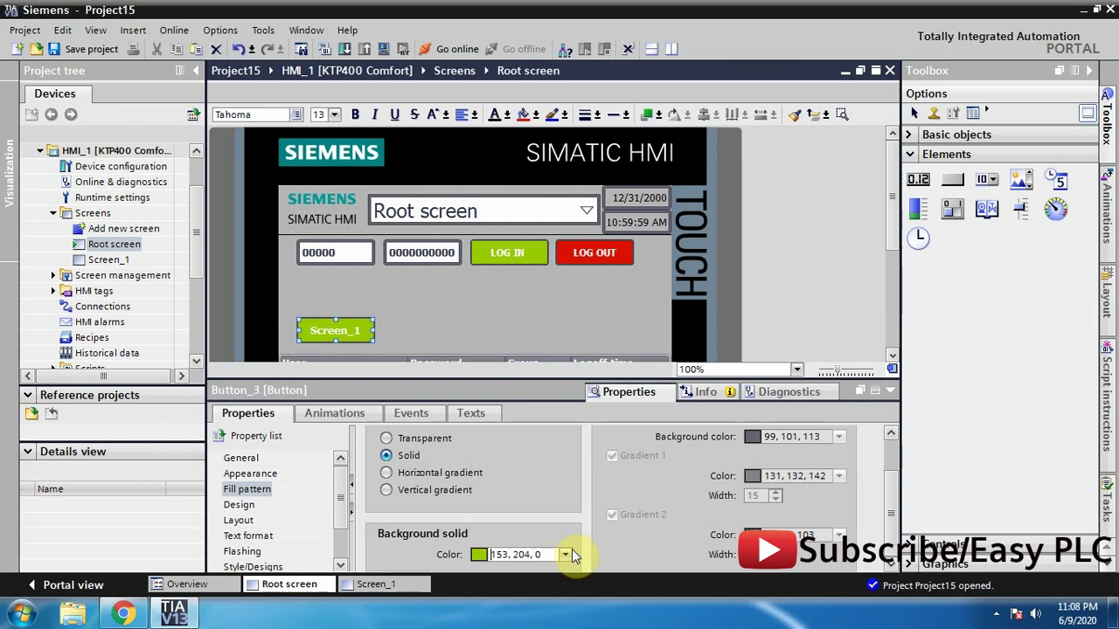
click(569, 554)
click(524, 461)
click(503, 327)
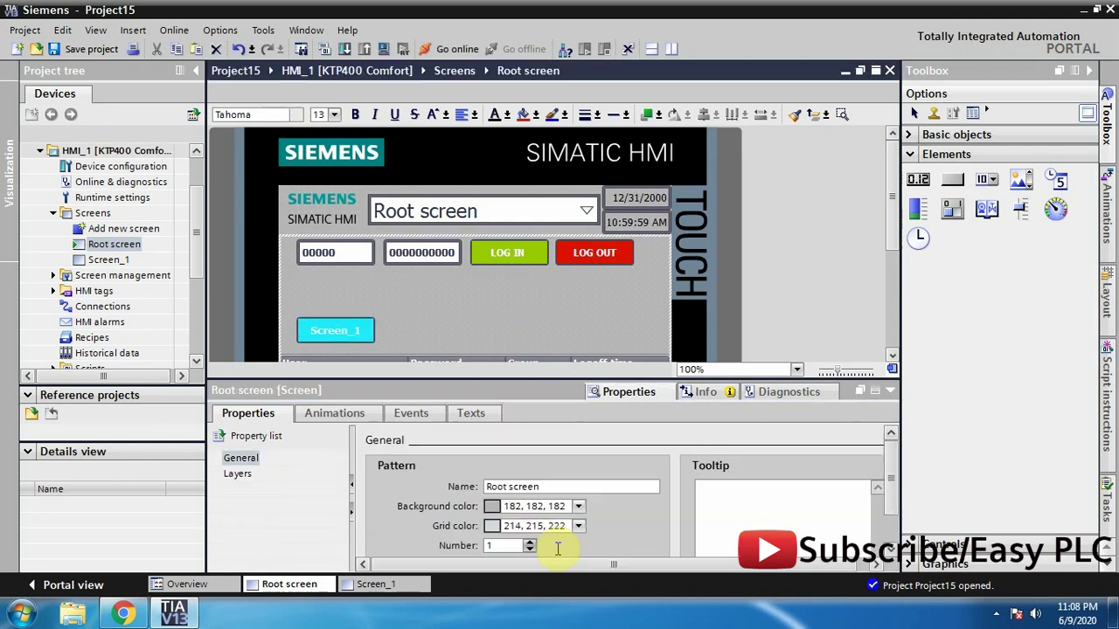
Set the button's solid background colour to magenta (255,0,255)
click(328, 325)
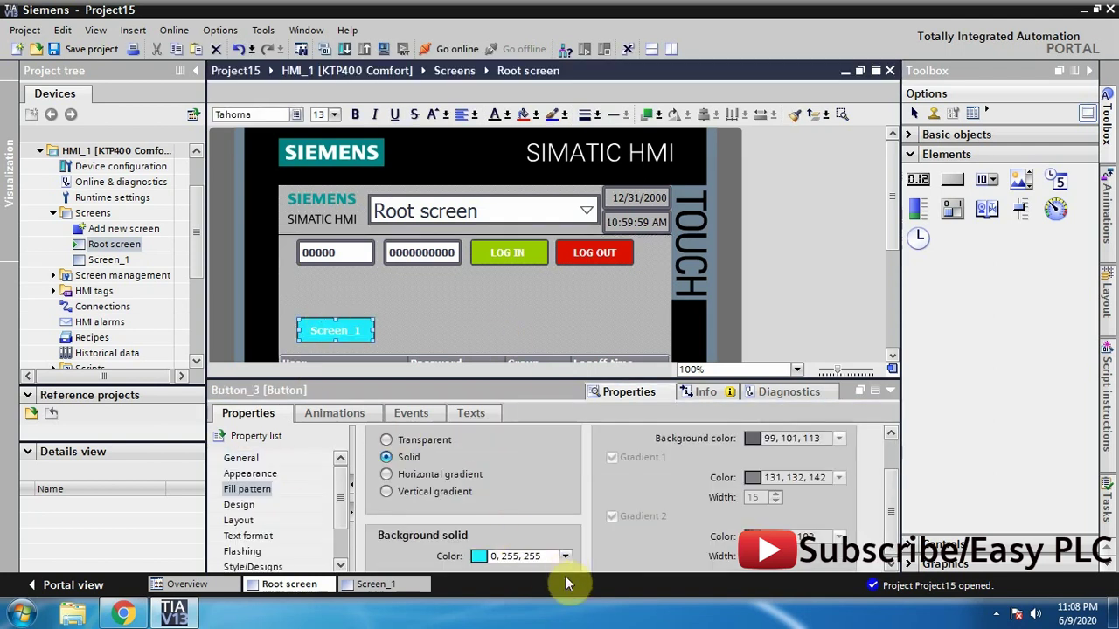
click(565, 556)
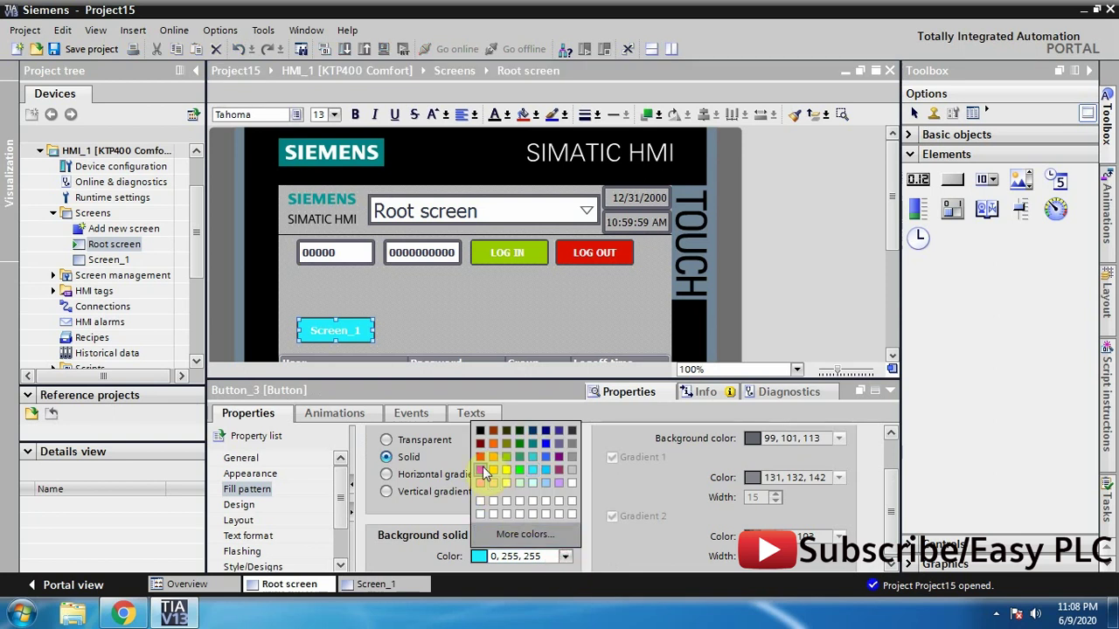
click(480, 468)
click(472, 345)
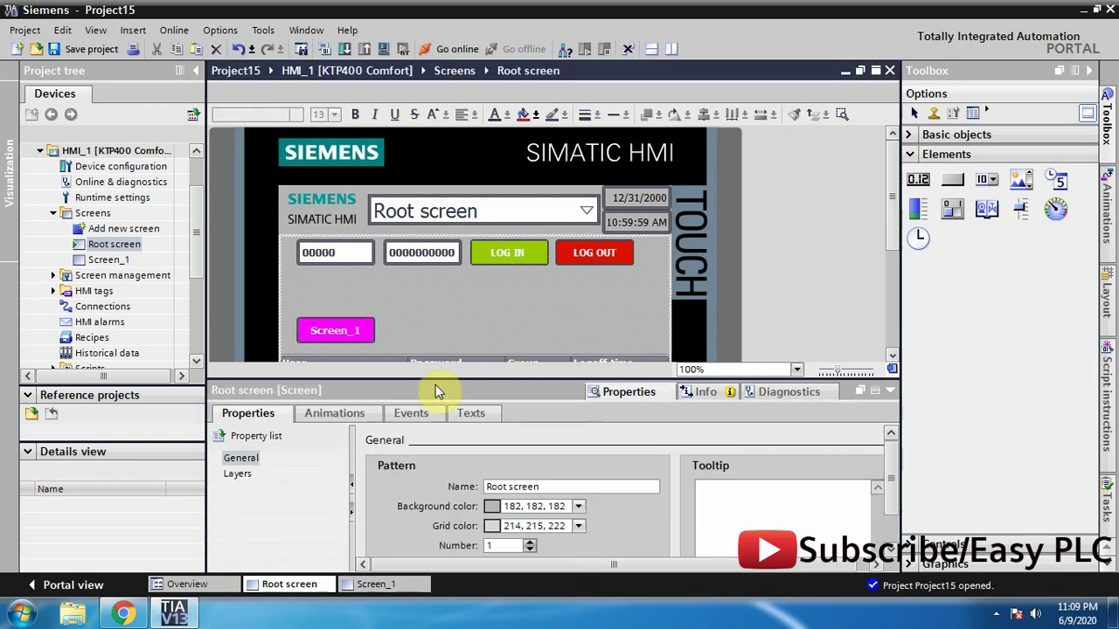
click(336, 330)
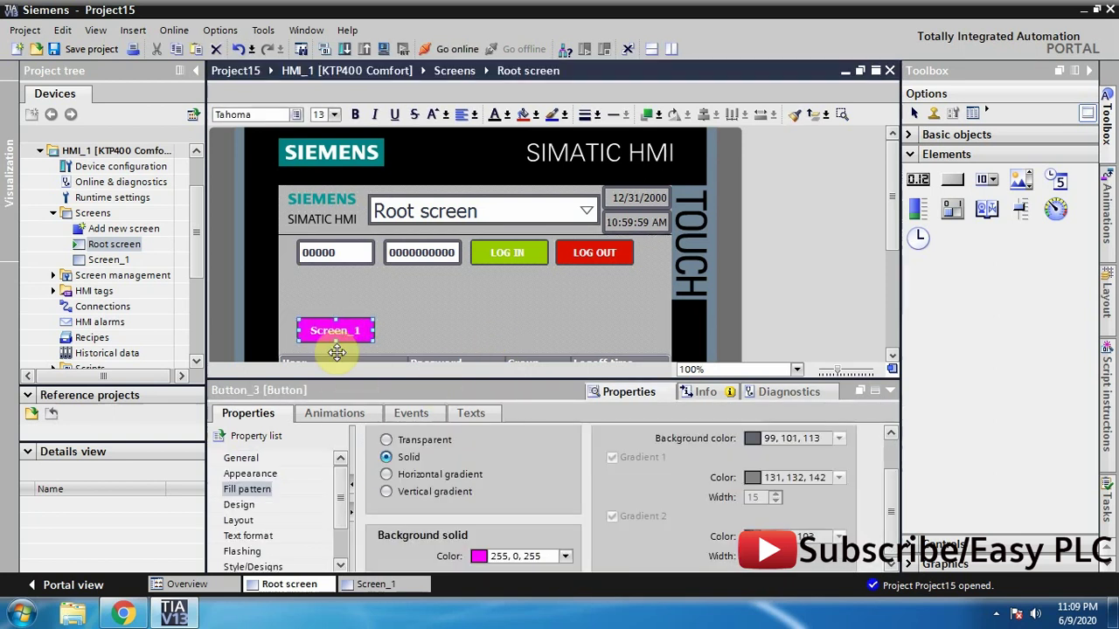
Bring up the button's Security properties at the runtime authorization setting
drag(339, 477, 347, 537)
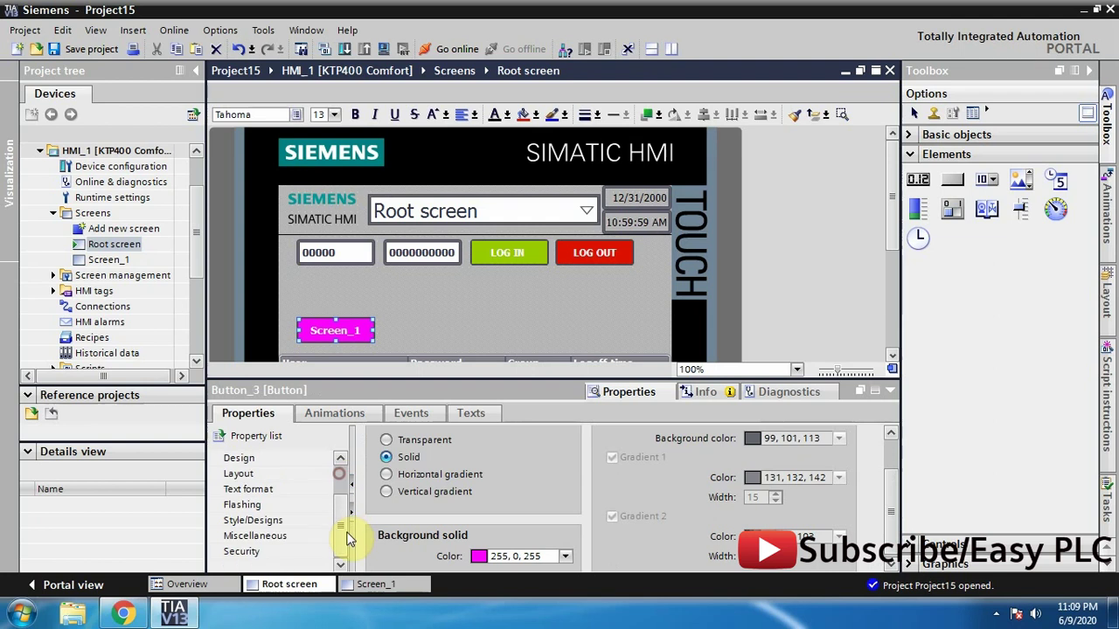
click(240, 551)
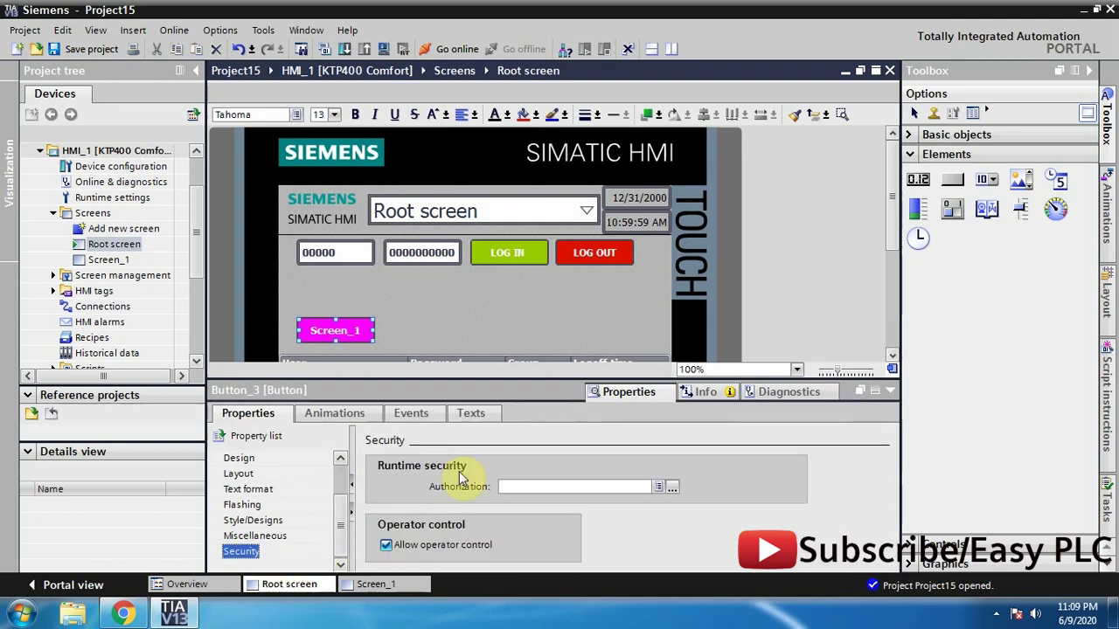
click(634, 486)
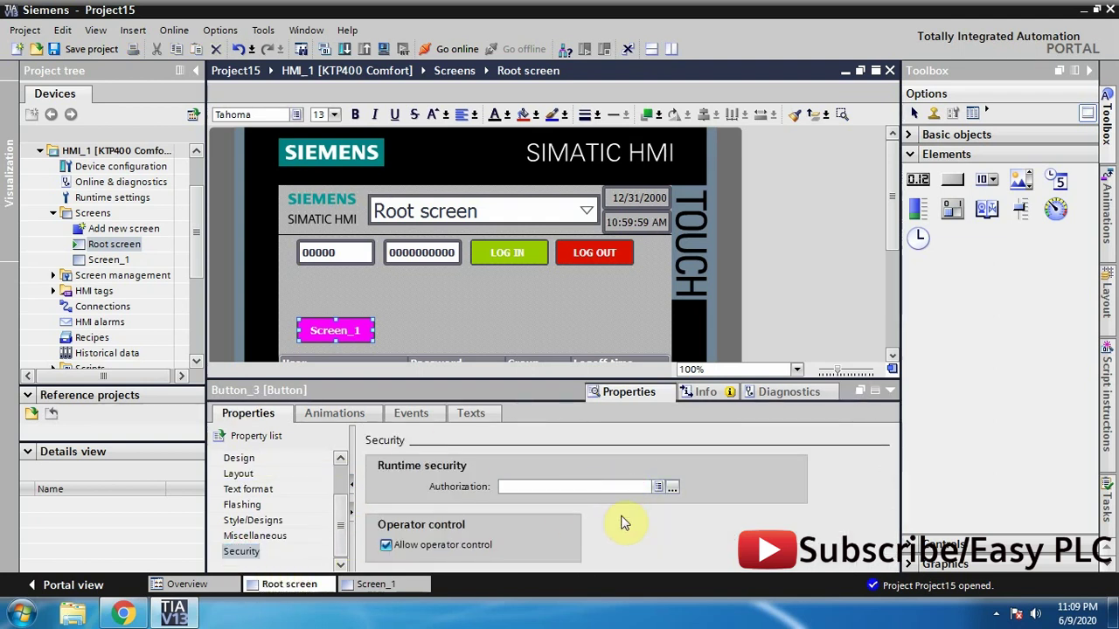
Set the Screen_1 button's required runtime authorization to Operate
click(670, 488)
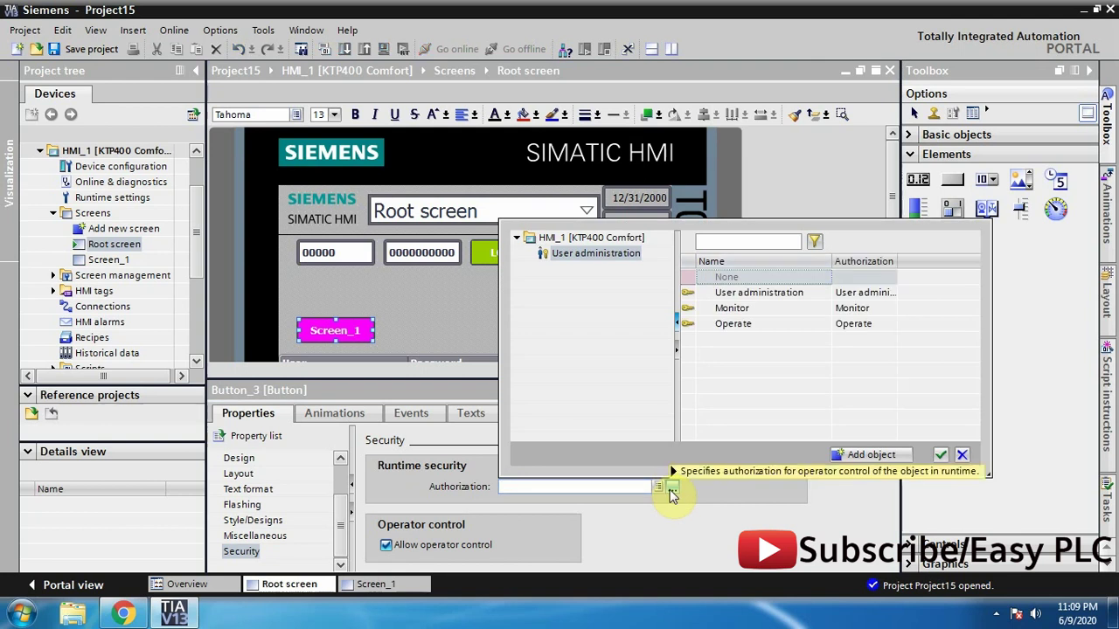
click(757, 327)
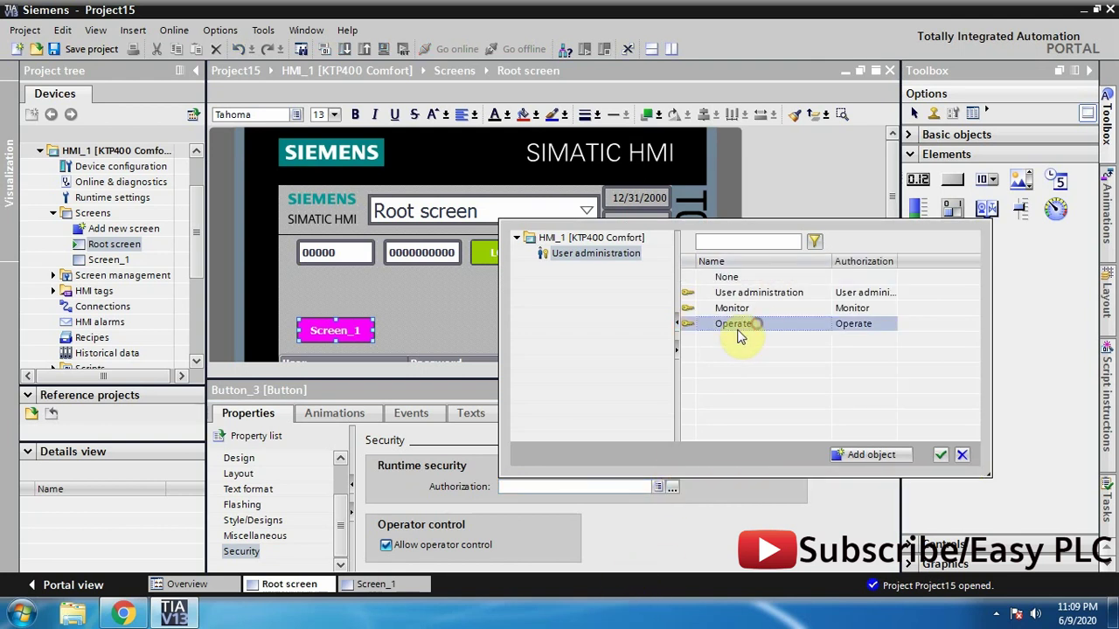
click(936, 455)
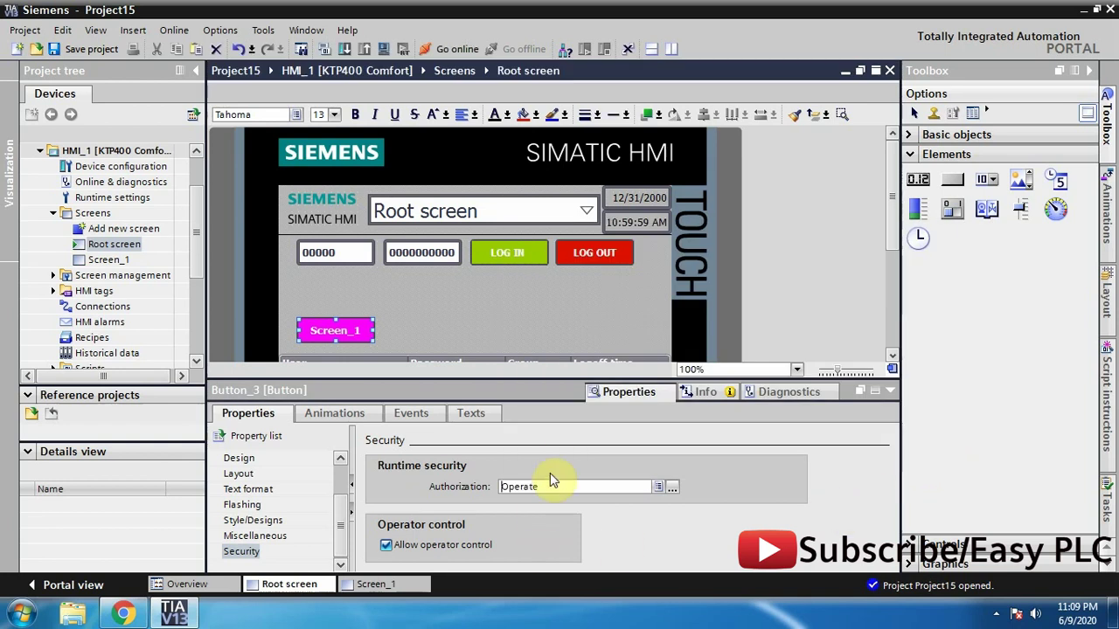
click(597, 297)
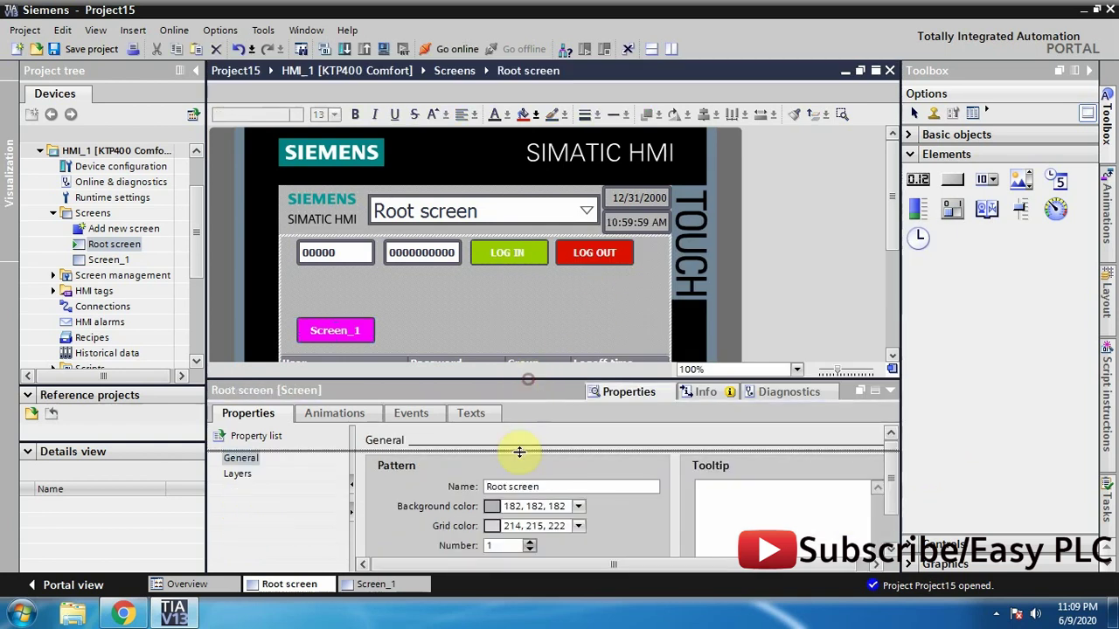
Add ActivateScreen with screen name Screen_1 to the button's Click event
drag(528, 379, 522, 449)
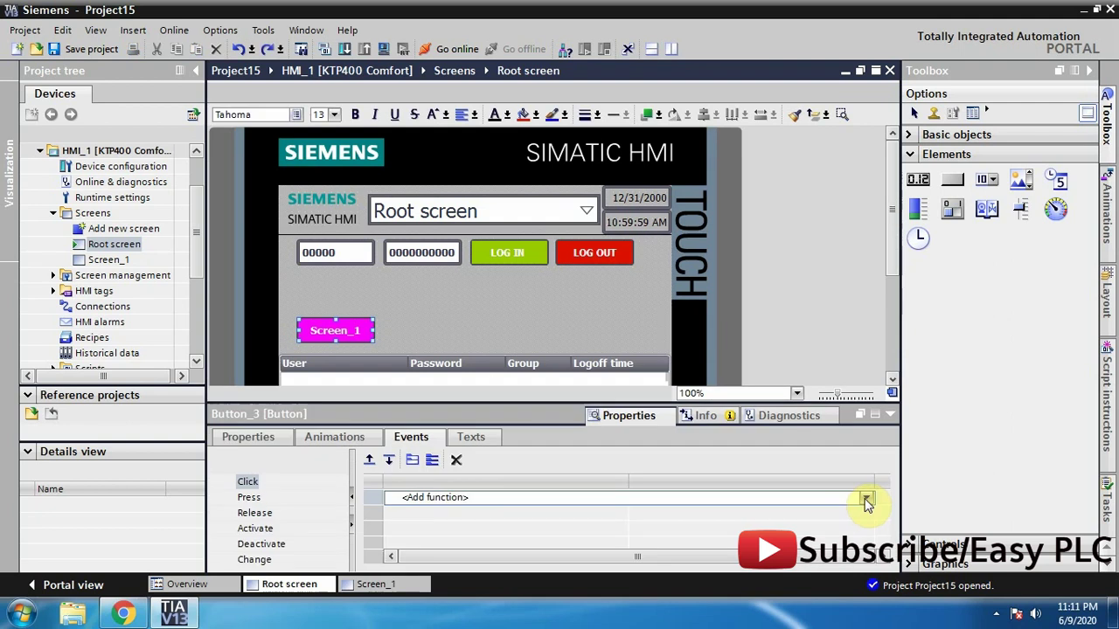
click(866, 503)
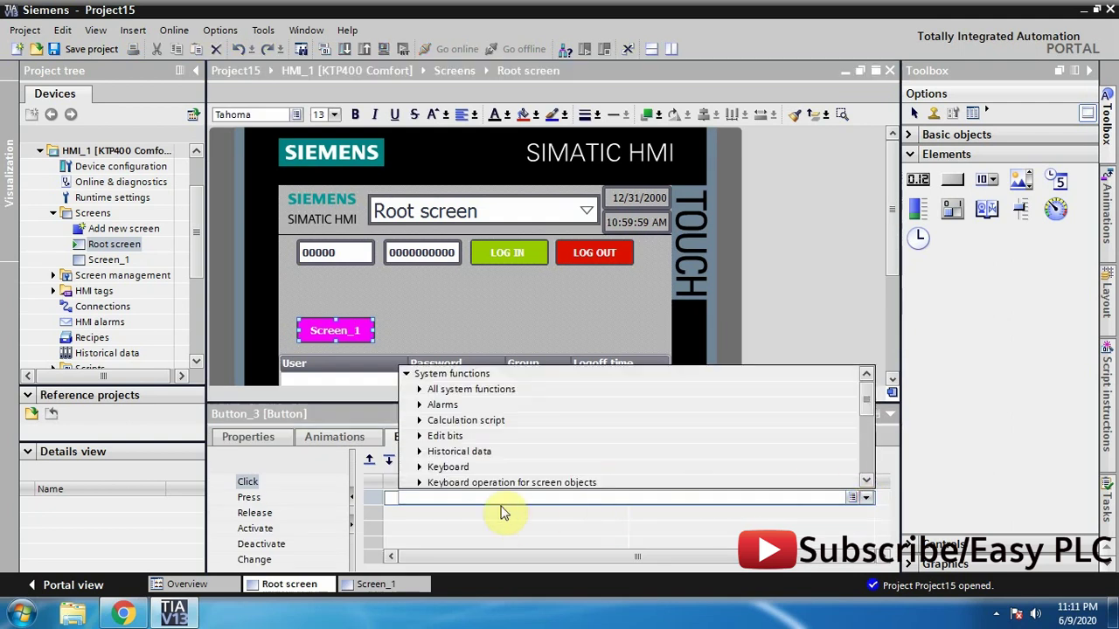
scroll(466, 432, down, 5)
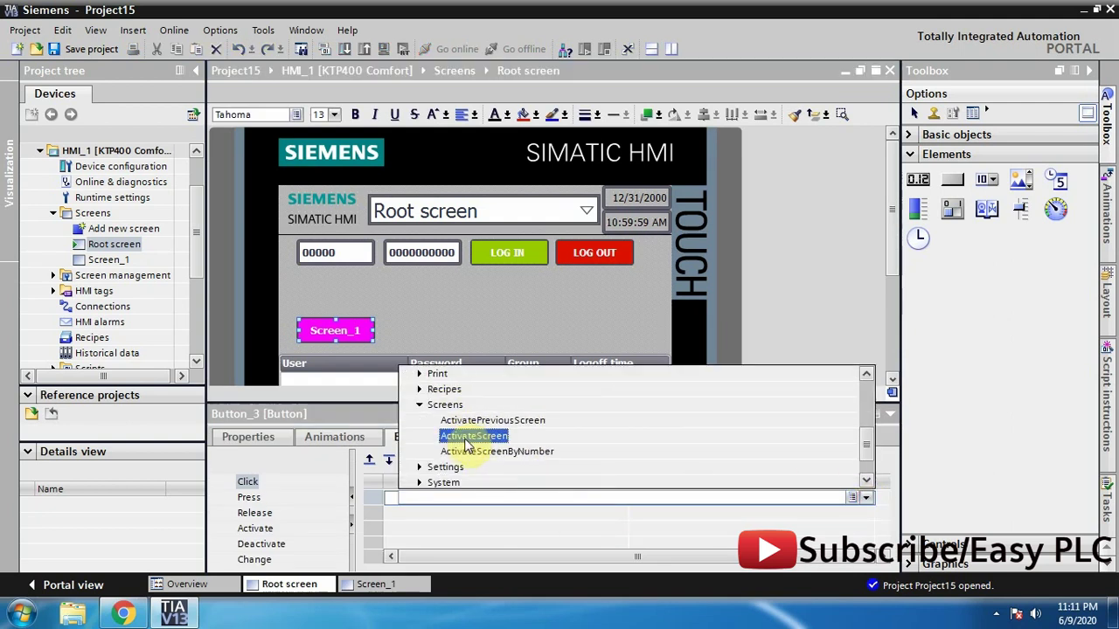
click(468, 437)
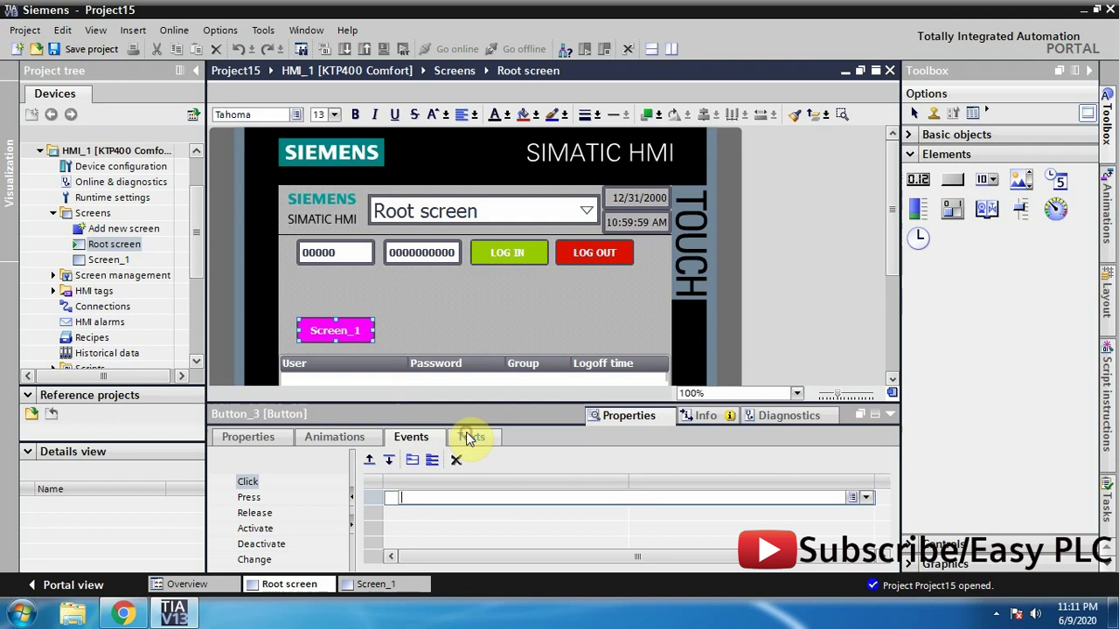
click(669, 513)
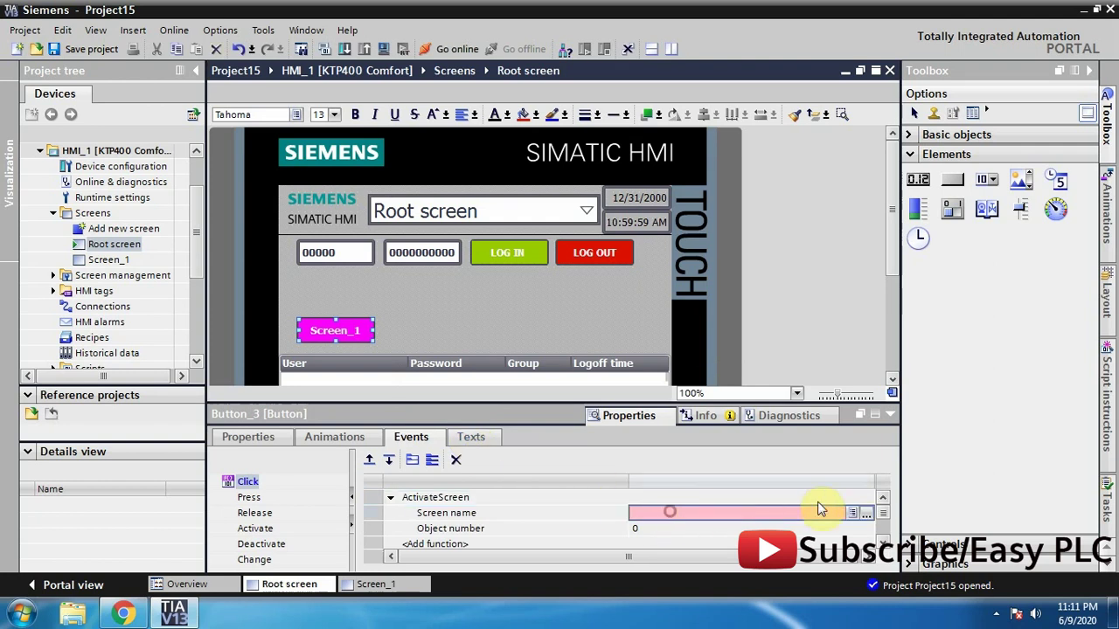
click(866, 515)
click(838, 336)
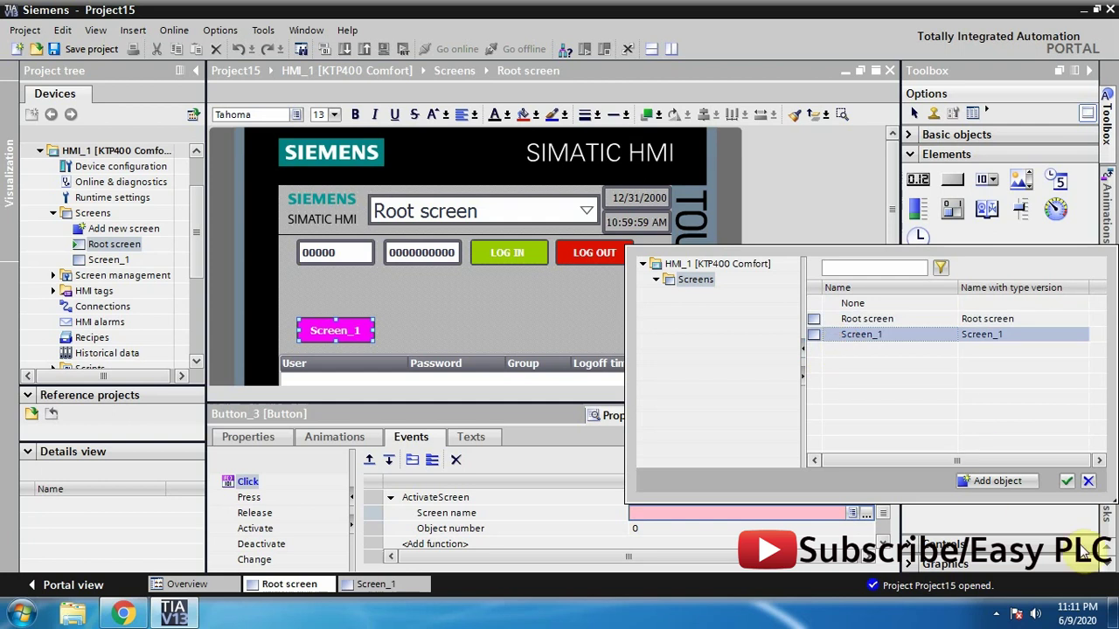
click(1066, 481)
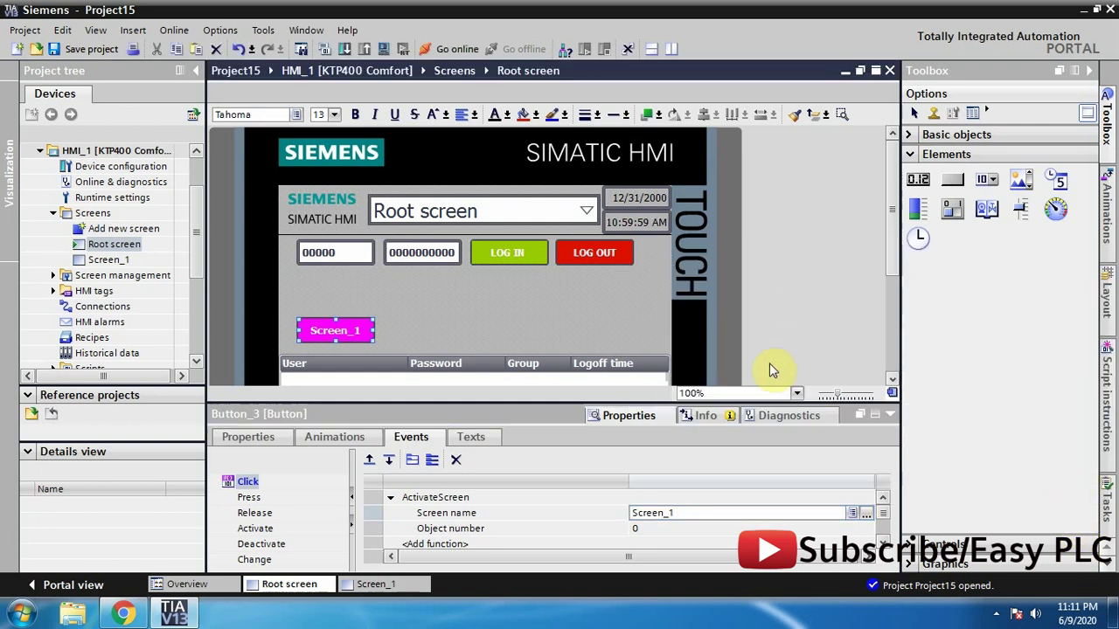
mouse_move(599, 403)
mouse_down()
mouse_move(536, 514)
mouse_move(552, 473)
mouse_up()
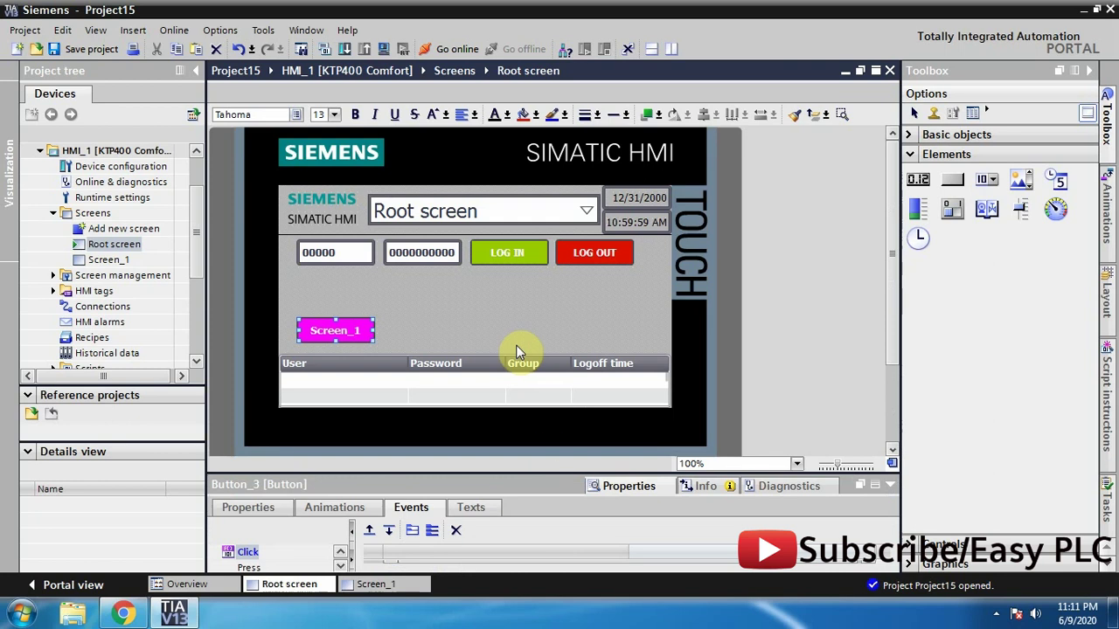
Open Screen_1 from the project tree and drop an Elements Button in its lower right
click(516, 327)
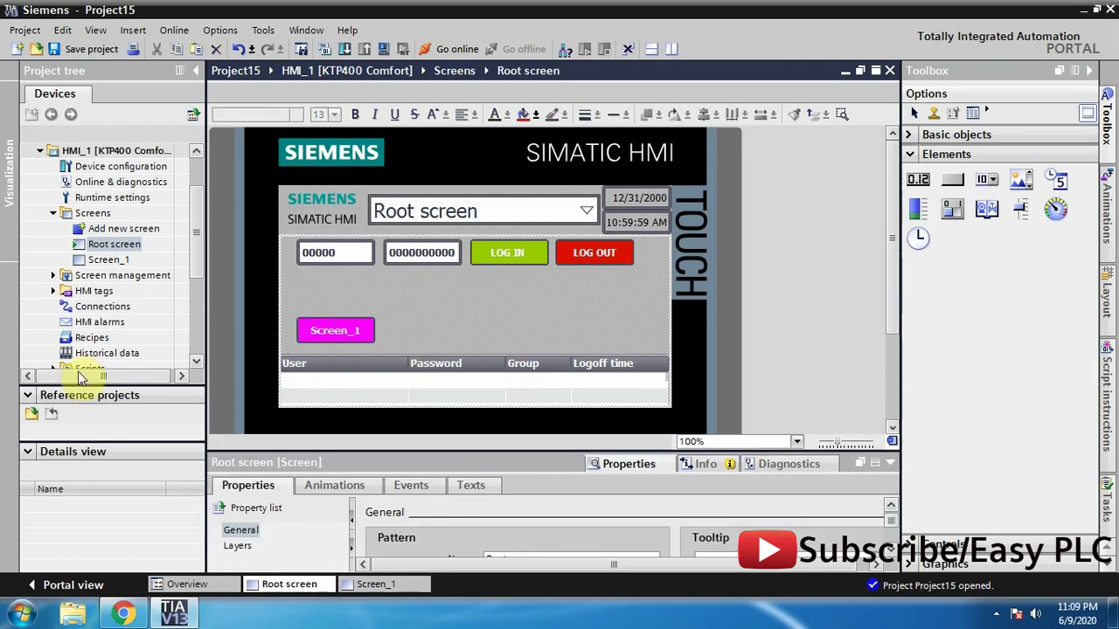
double_click(109, 260)
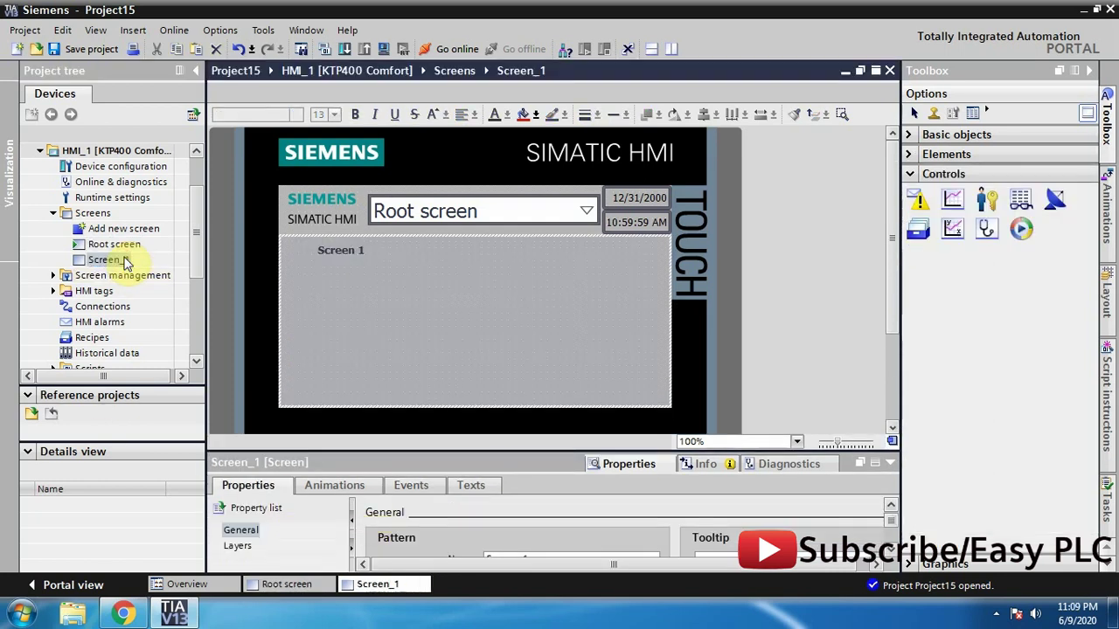
click(910, 154)
drag(952, 188, 625, 402)
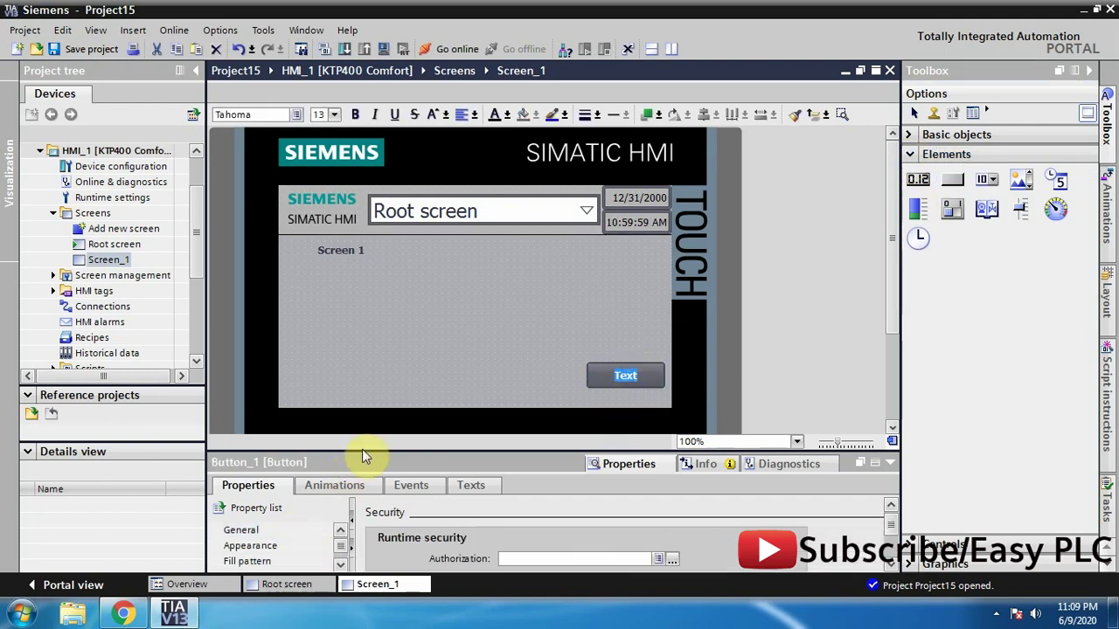
Switch the new button's General display mode from text to graphic
drag(361, 451, 384, 409)
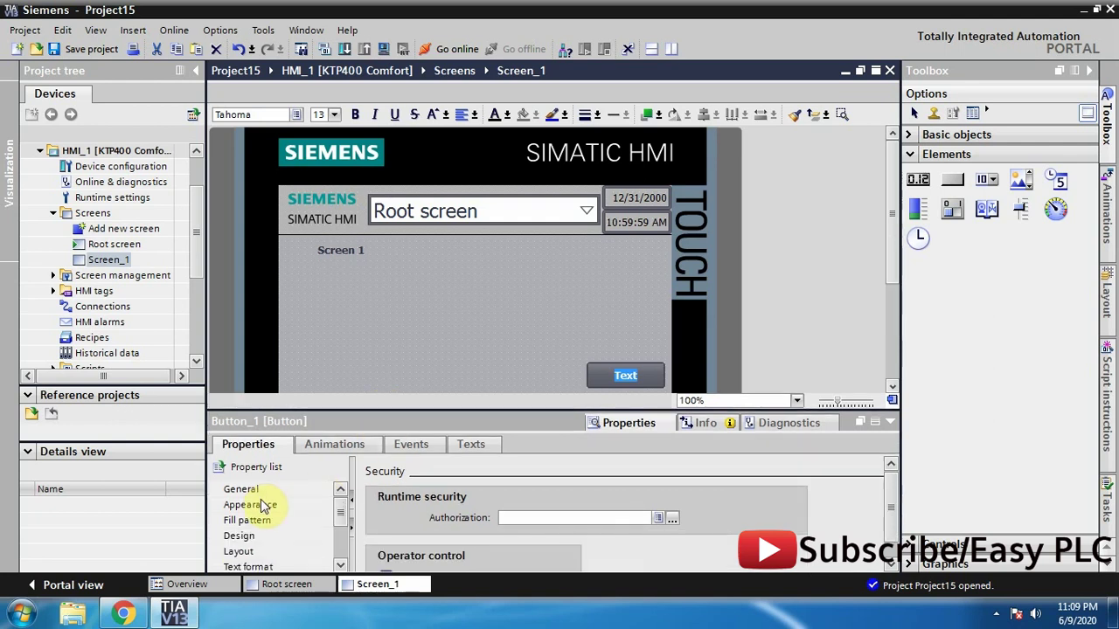
click(243, 490)
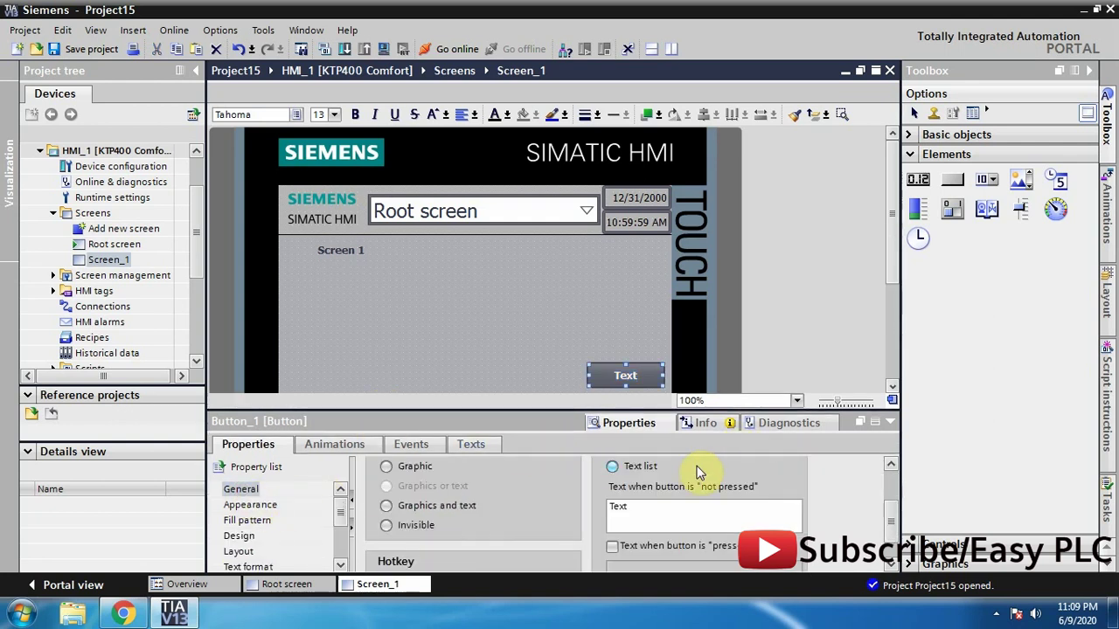
click(887, 510)
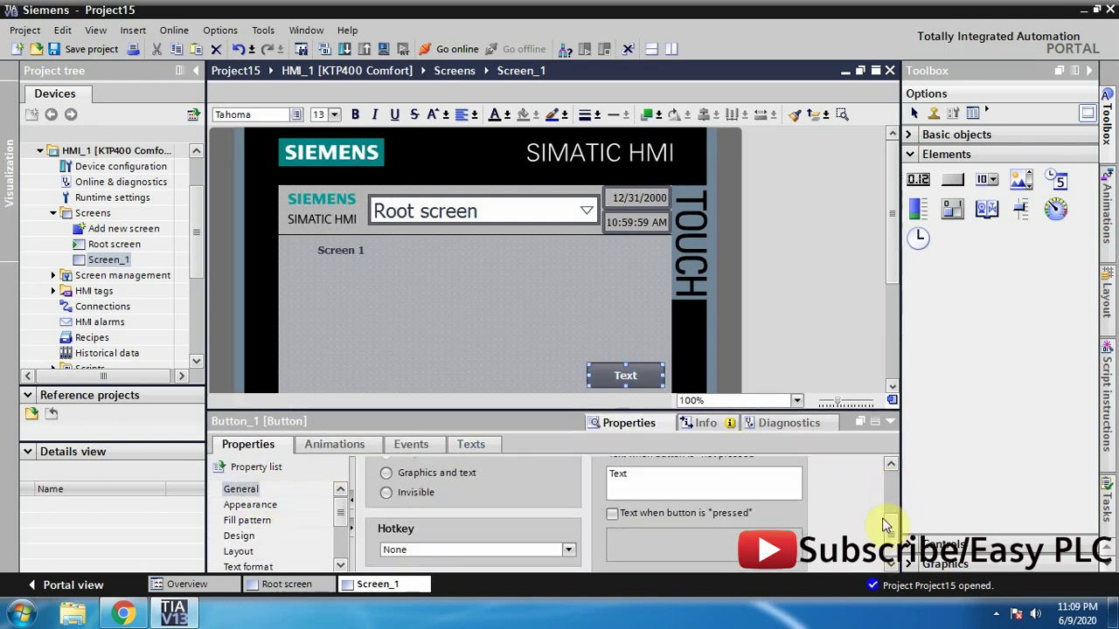
drag(885, 524, 886, 503)
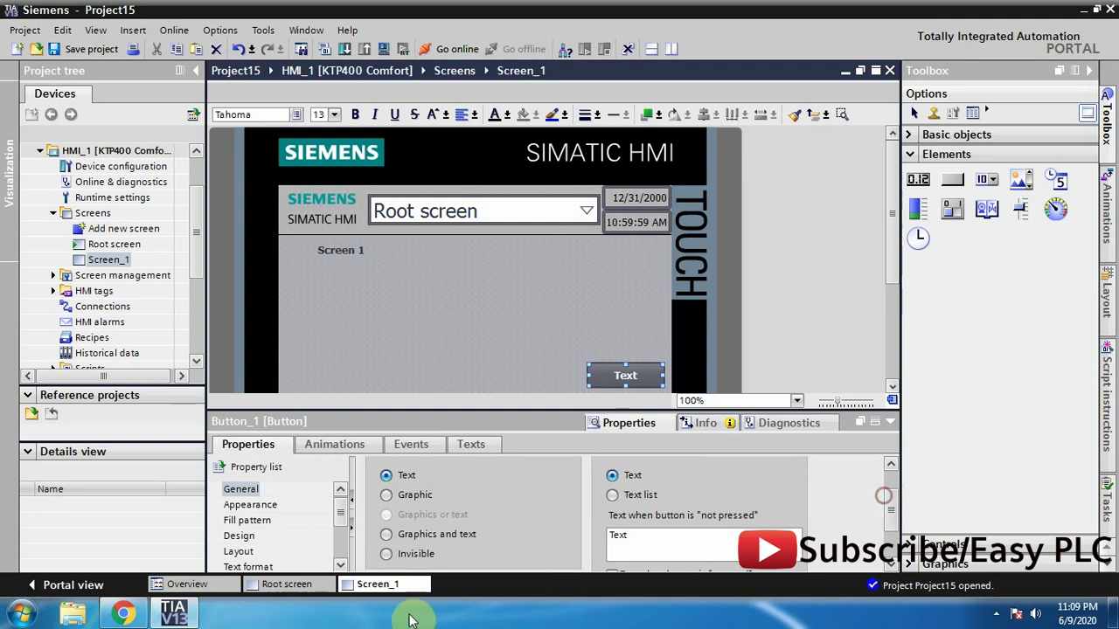
click(404, 499)
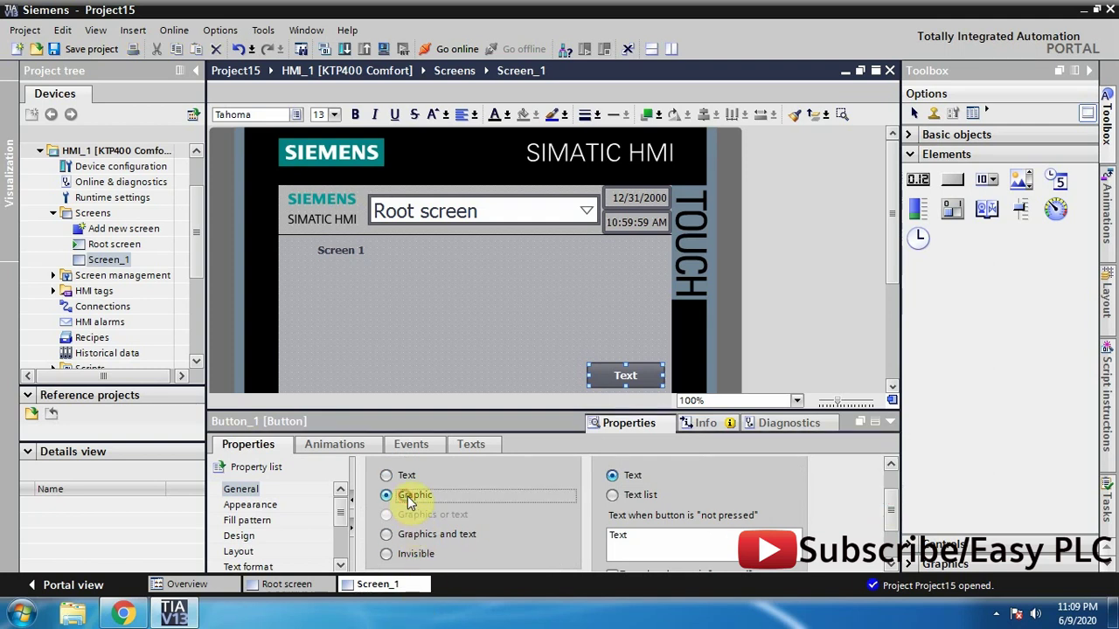
mouse_move(889, 486)
mouse_down()
mouse_move(890, 520)
mouse_move(839, 538)
mouse_up()
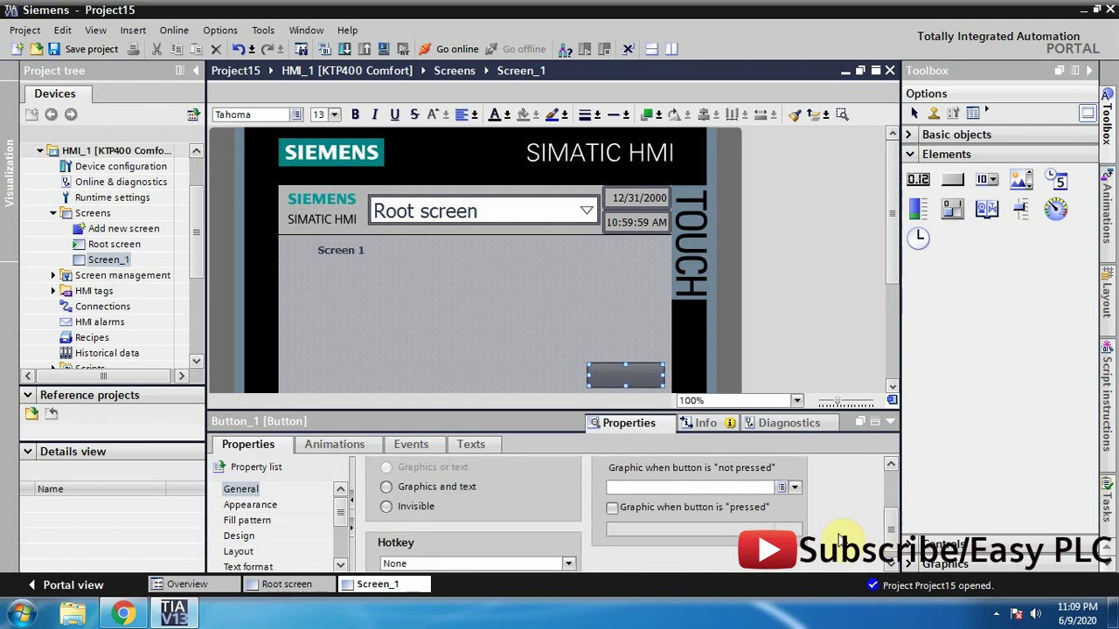
Preview several graphics and apply Home as the not-pressed button graphic
click(794, 487)
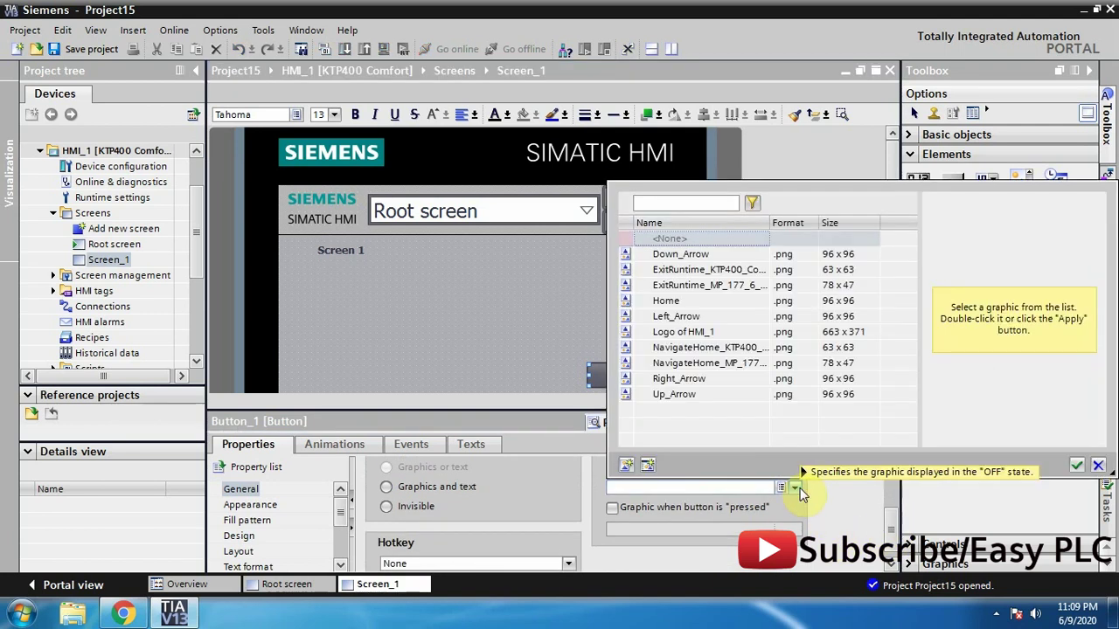
click(742, 301)
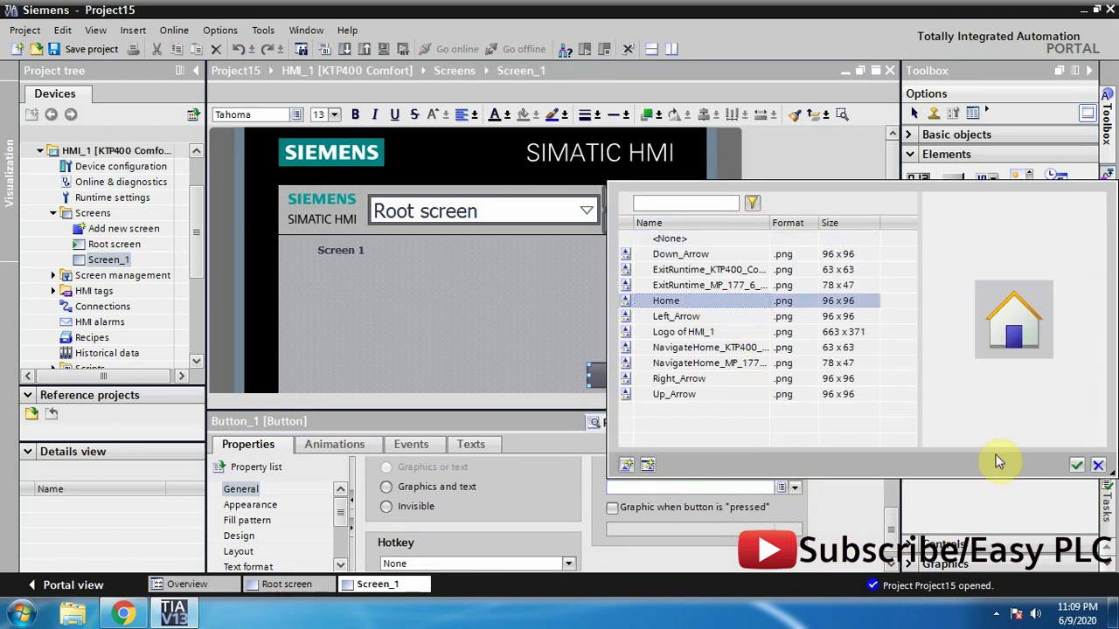
click(750, 254)
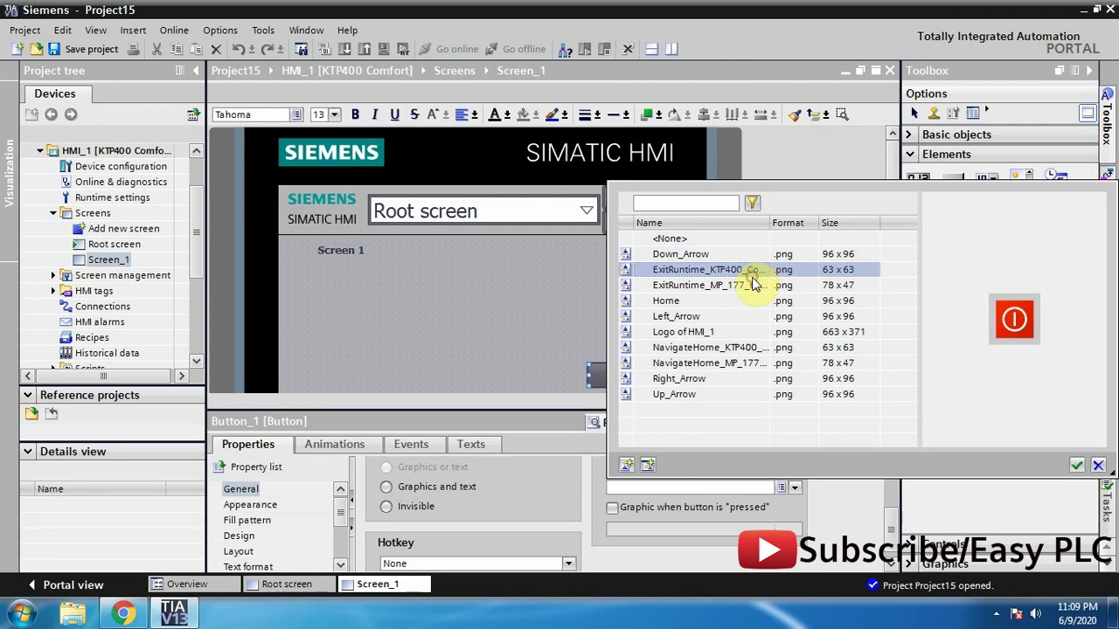
click(750, 284)
click(734, 317)
click(727, 332)
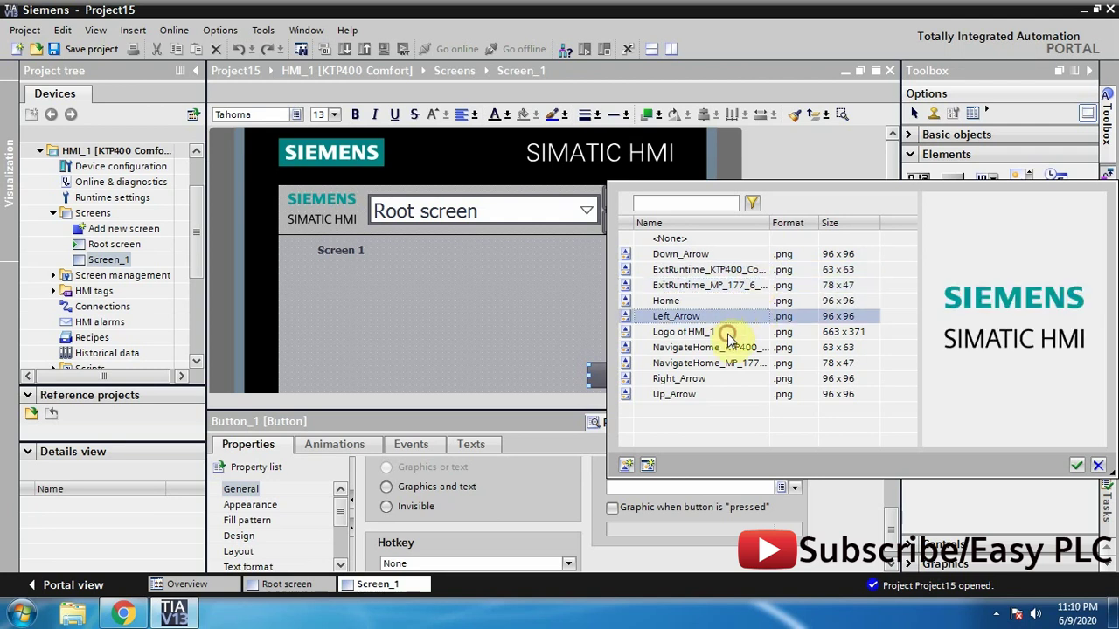
click(719, 362)
click(741, 302)
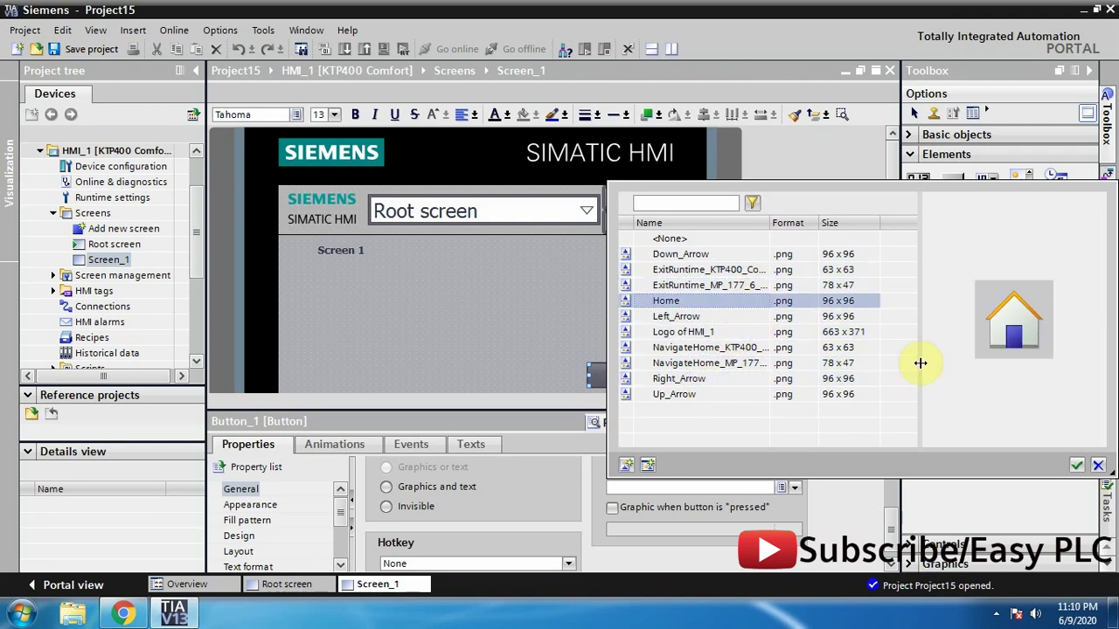
click(1075, 465)
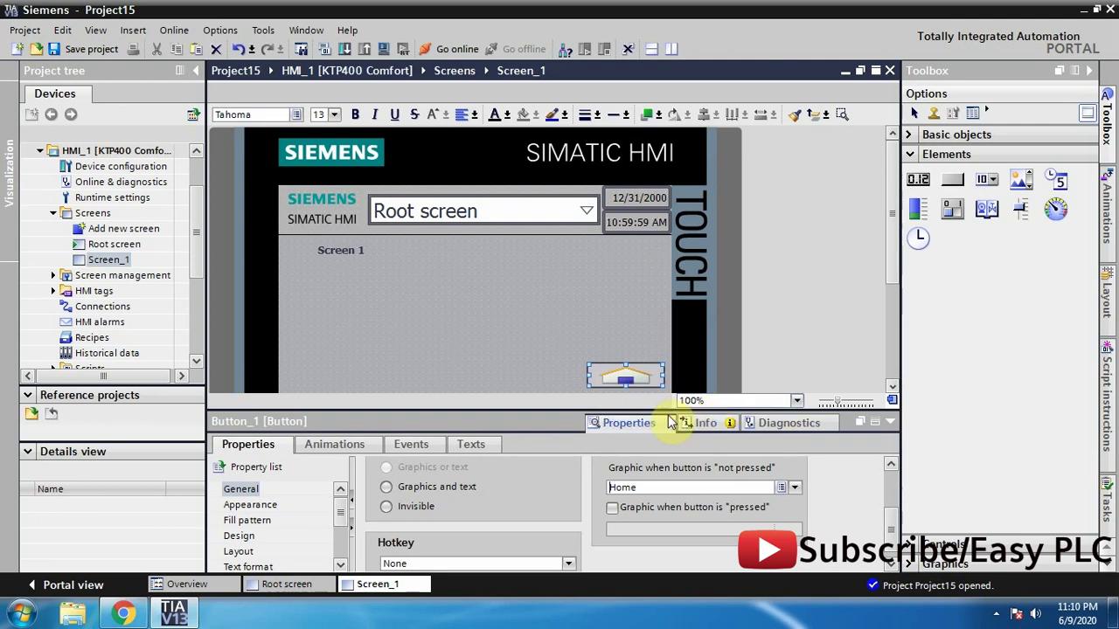
Shrink the Home button on Screen_1
drag(667, 410, 667, 416)
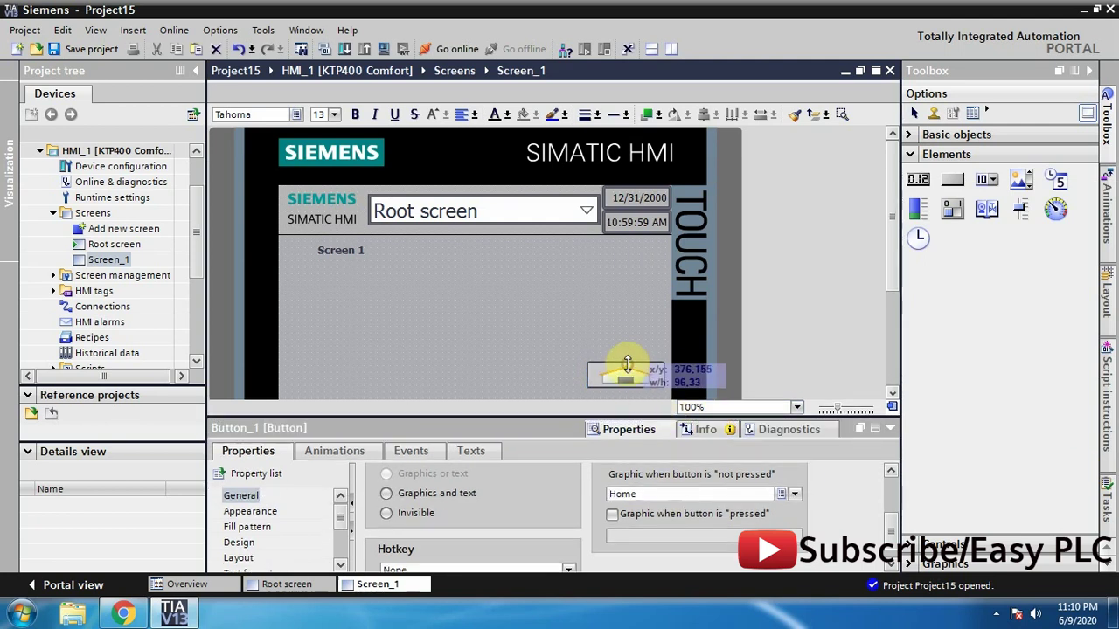
mouse_move(663, 385)
mouse_down()
mouse_move(624, 324)
mouse_move(651, 345)
mouse_up()
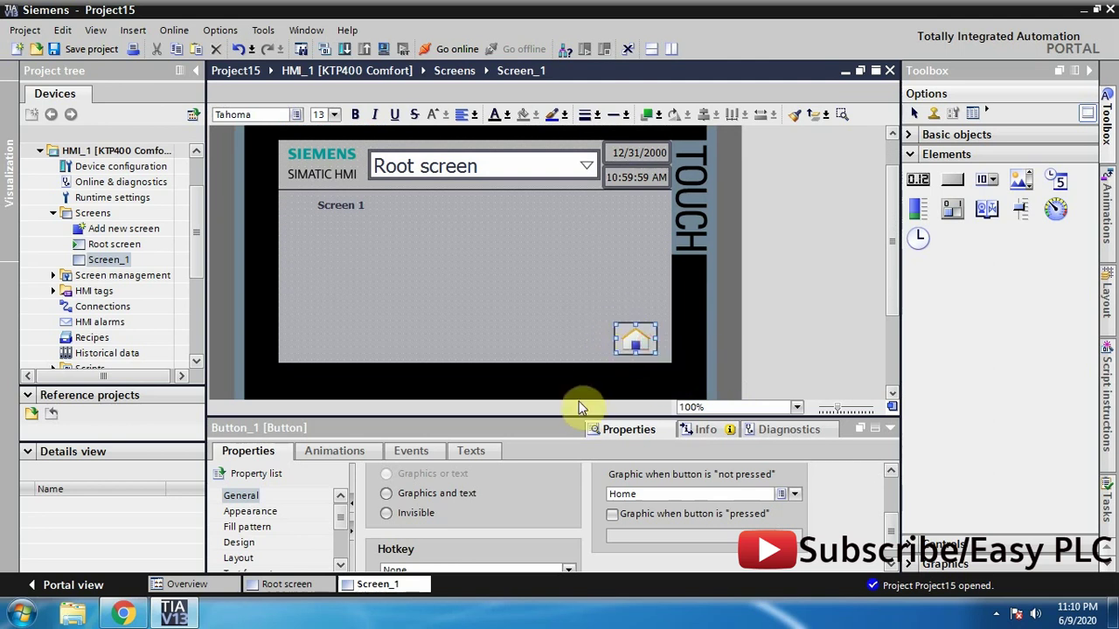
drag(571, 416, 576, 403)
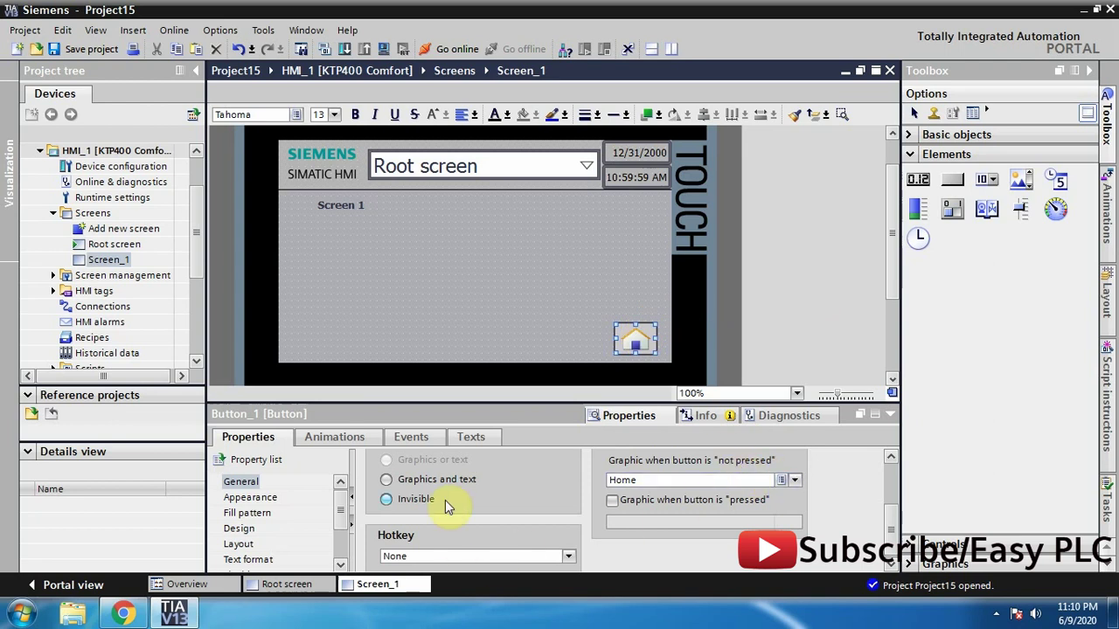
Add ActivateScreen targeting Root screen to the home button's Click event
click(435, 441)
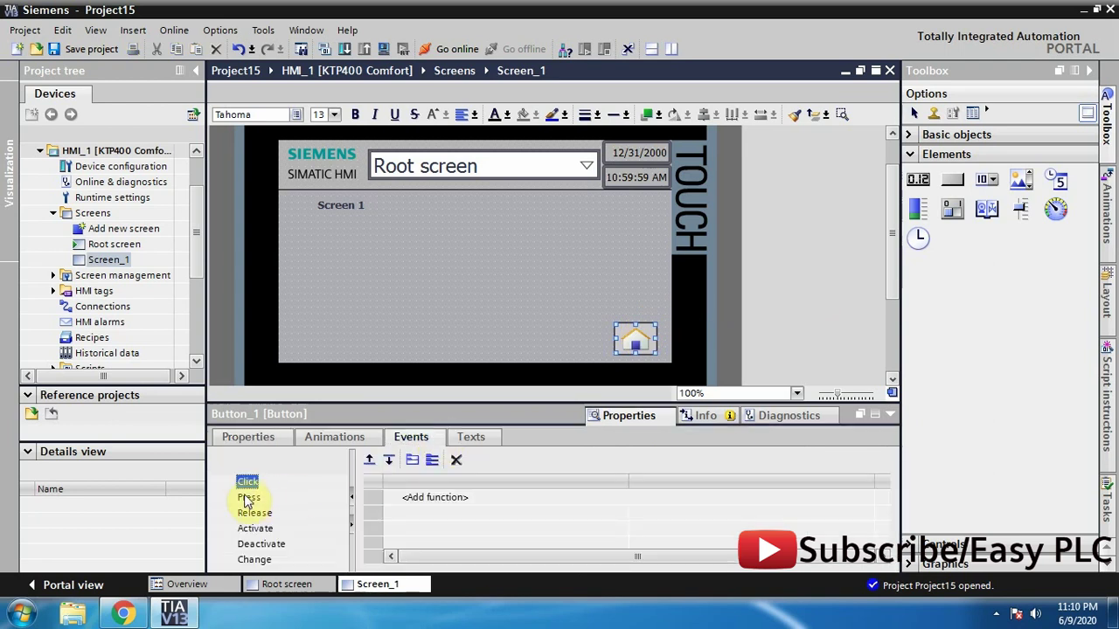
click(472, 488)
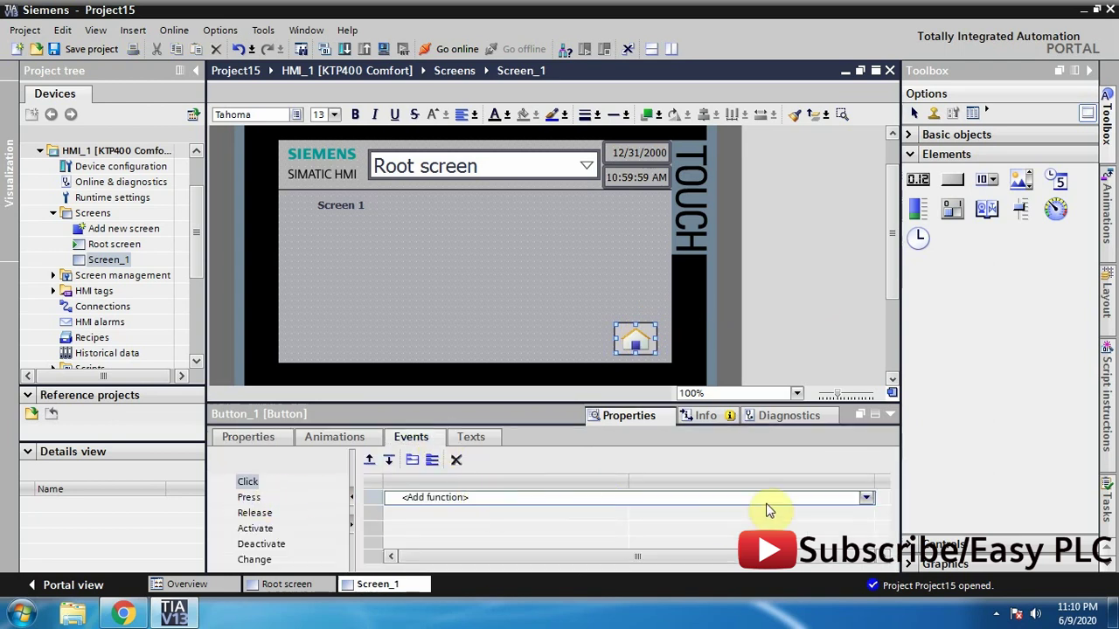
click(868, 498)
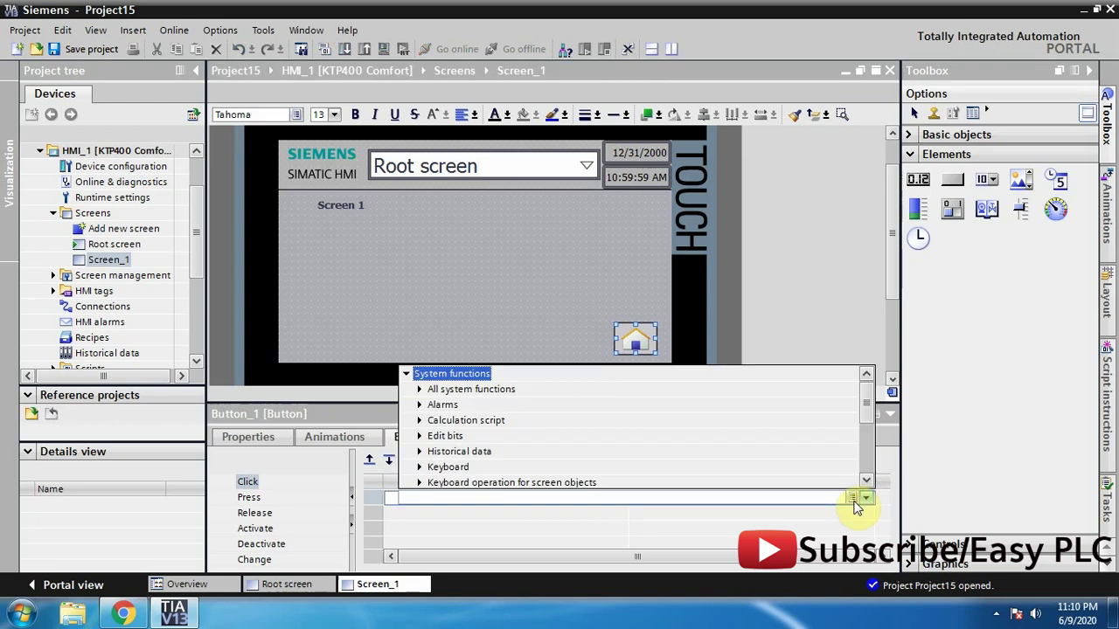
scroll(531, 446, down, 2)
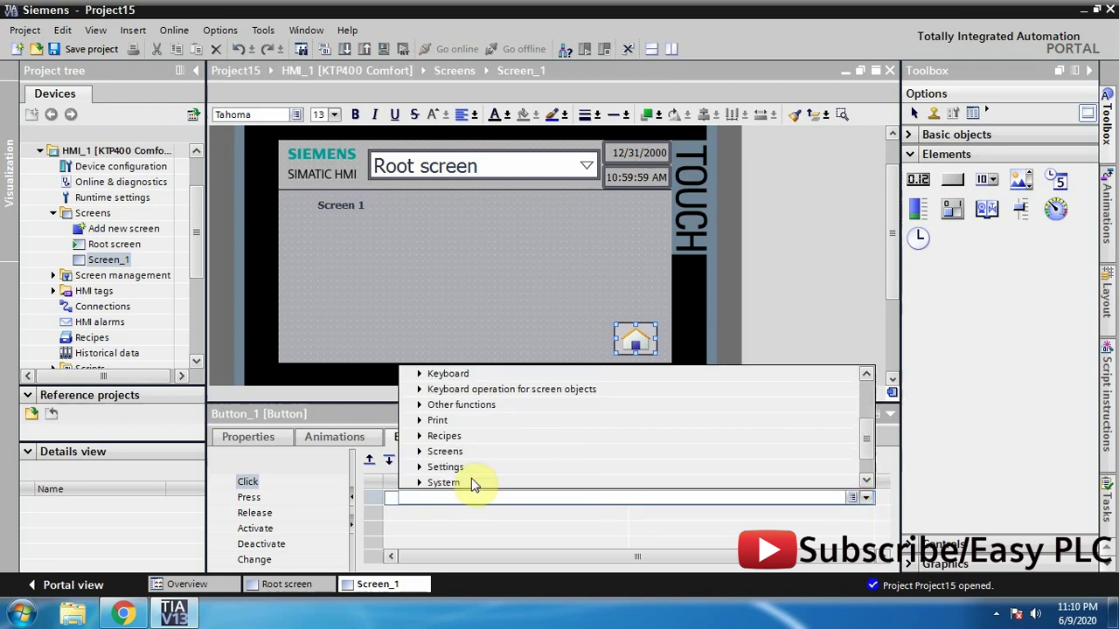
click(419, 451)
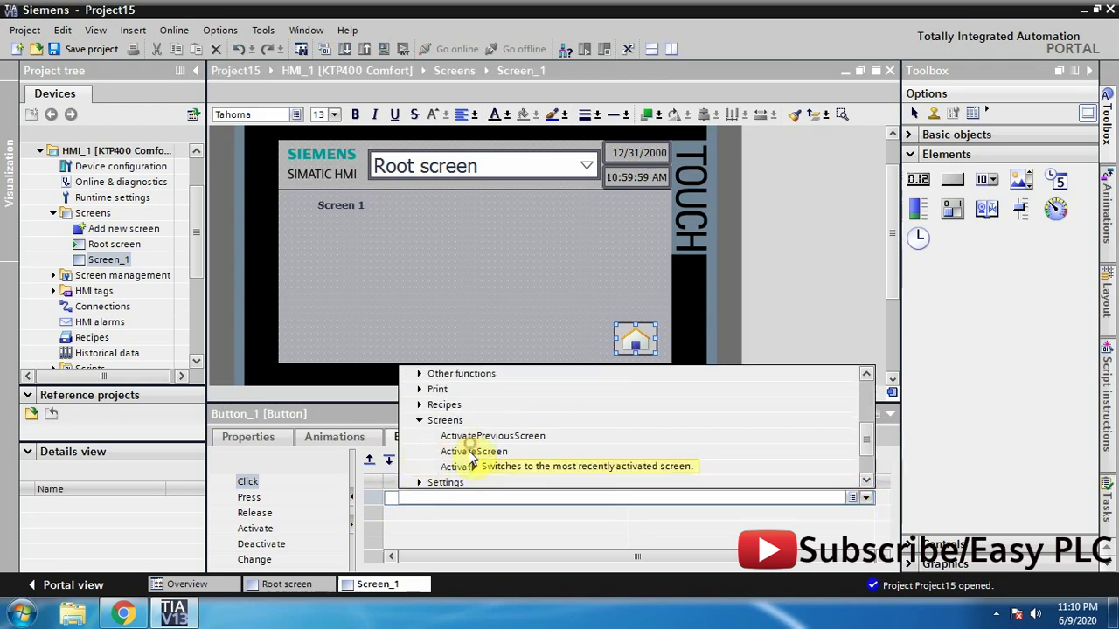
click(469, 451)
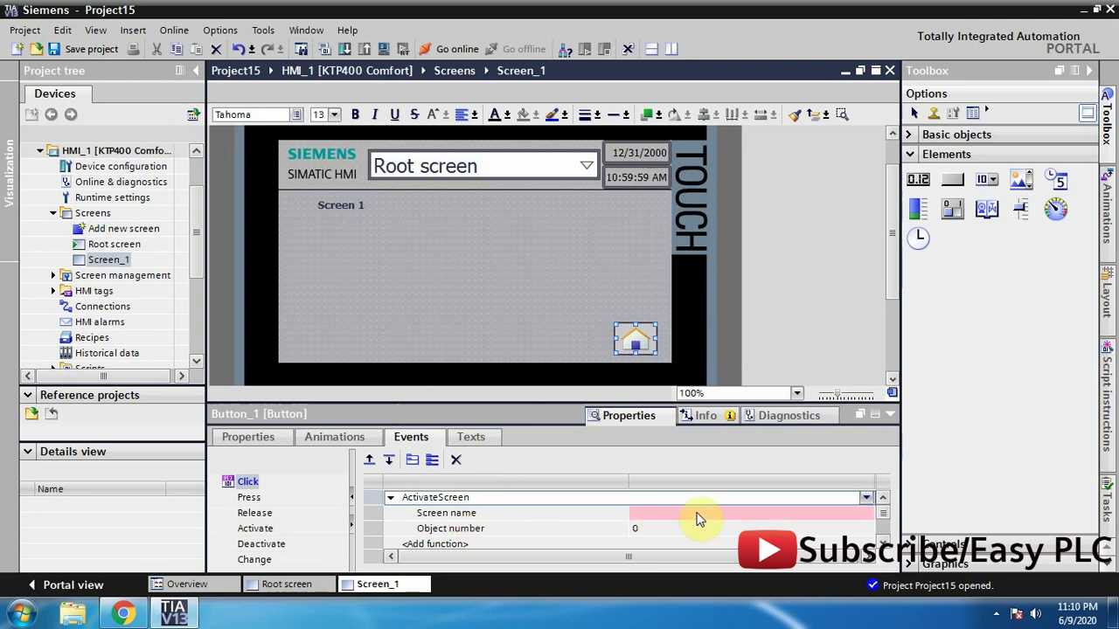
click(696, 513)
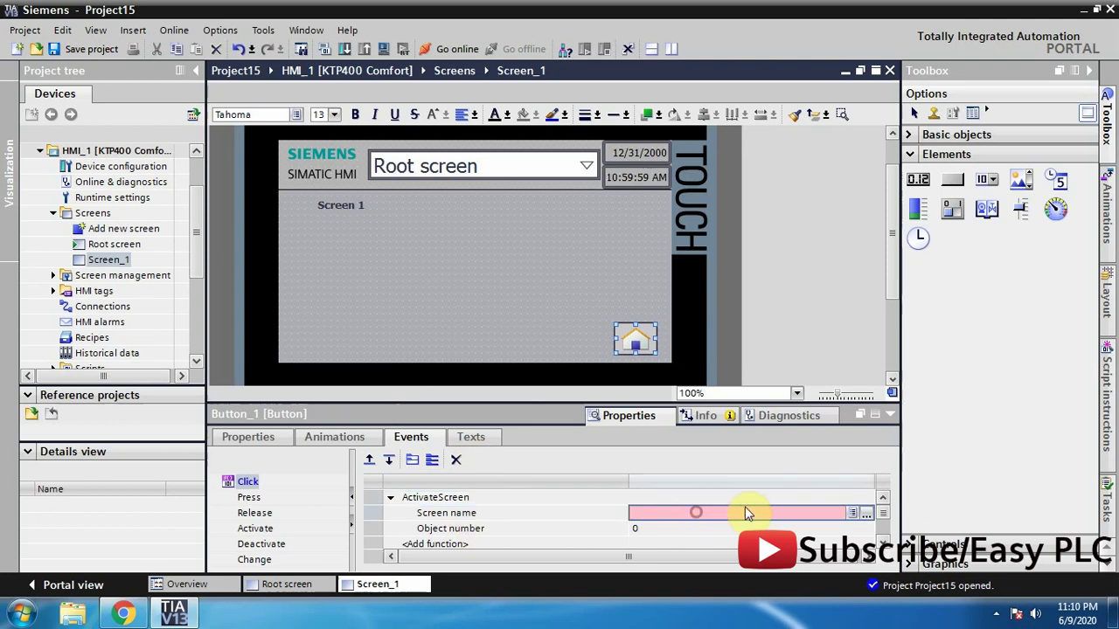
click(866, 514)
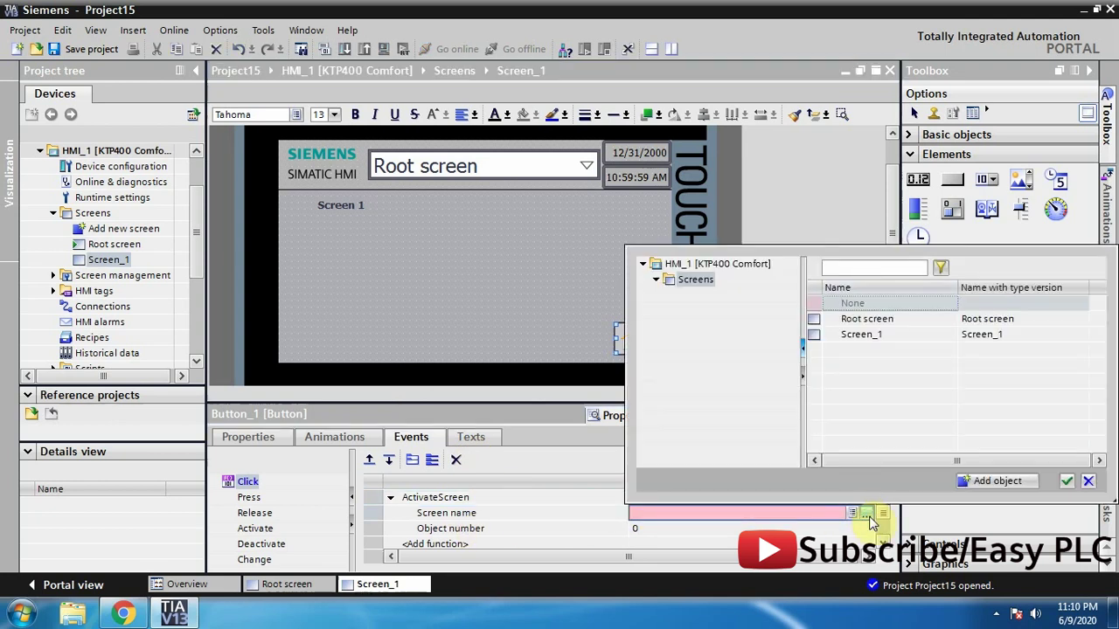
click(846, 325)
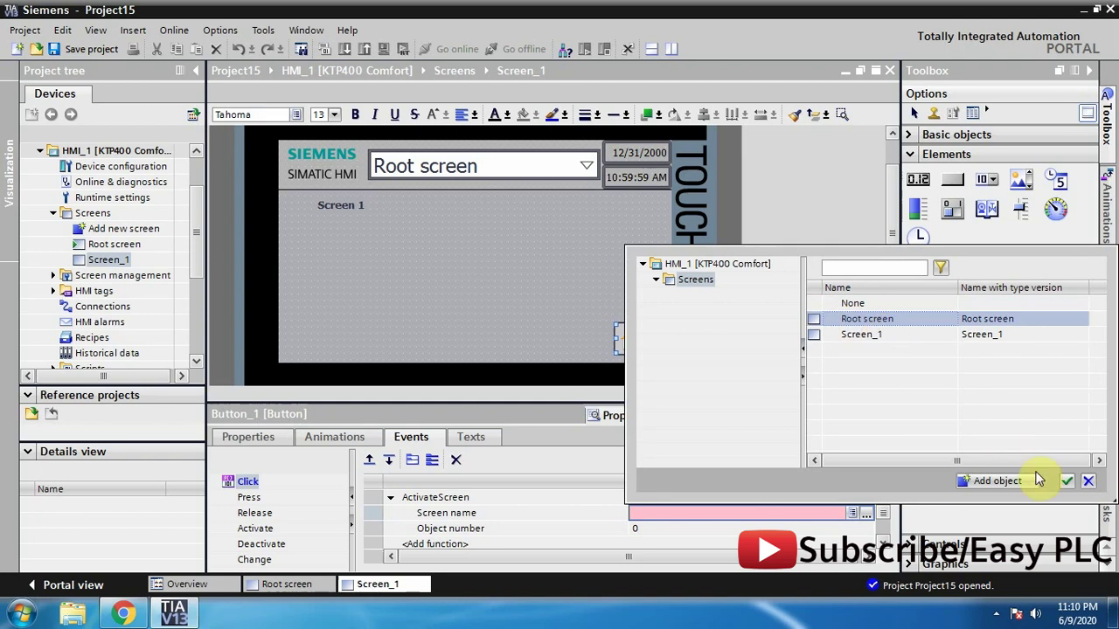
click(1068, 482)
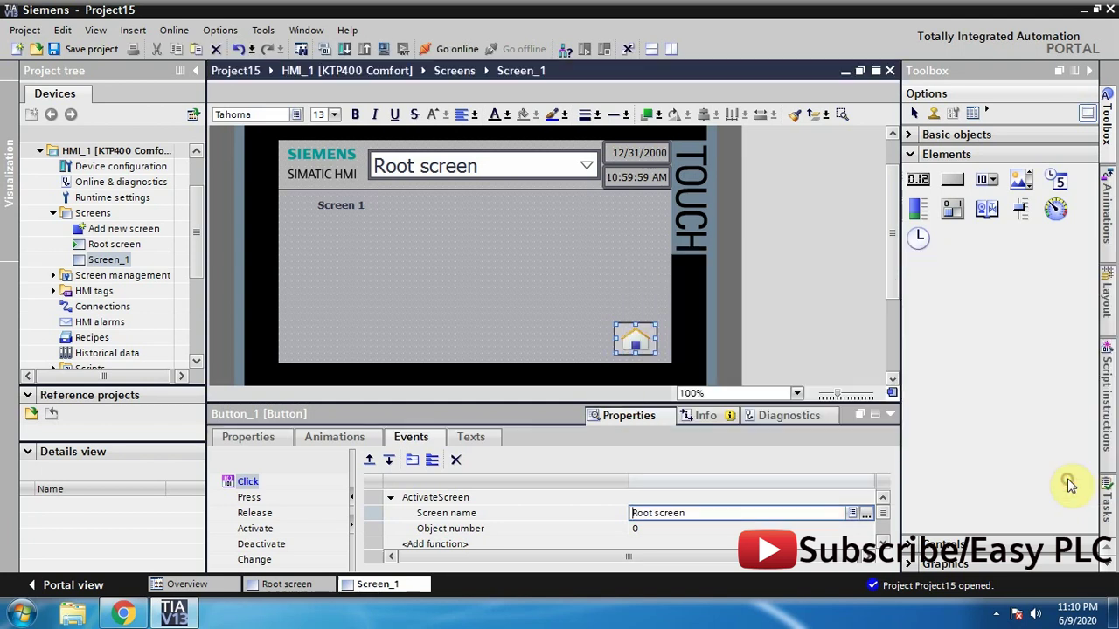
click(522, 339)
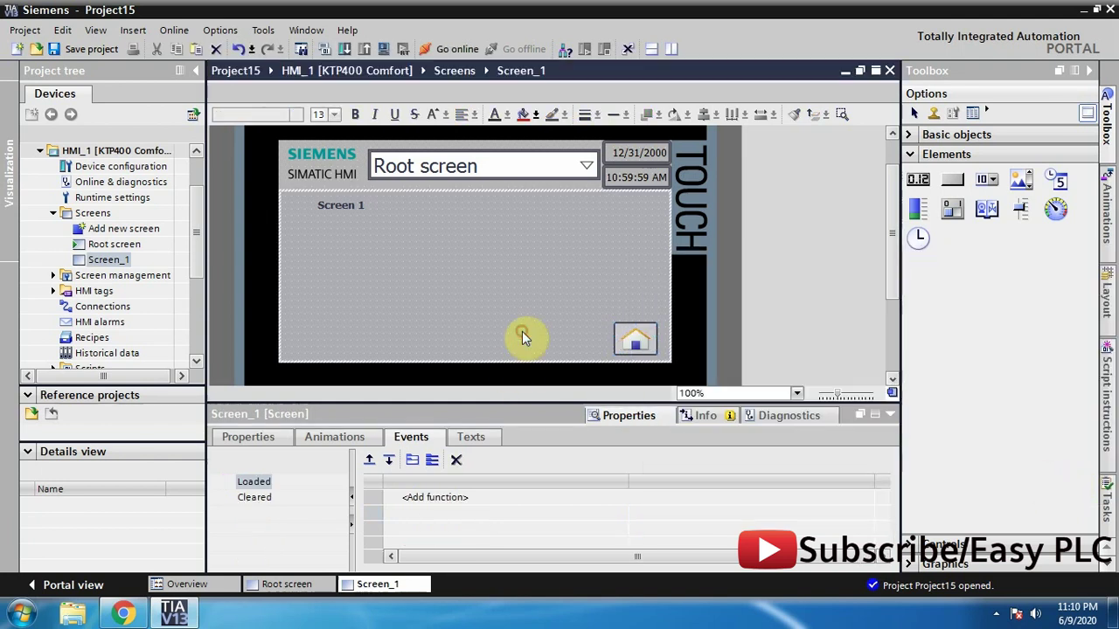
Open Root screen, enlarge the editor, and start the runtime simulation
double_click(127, 244)
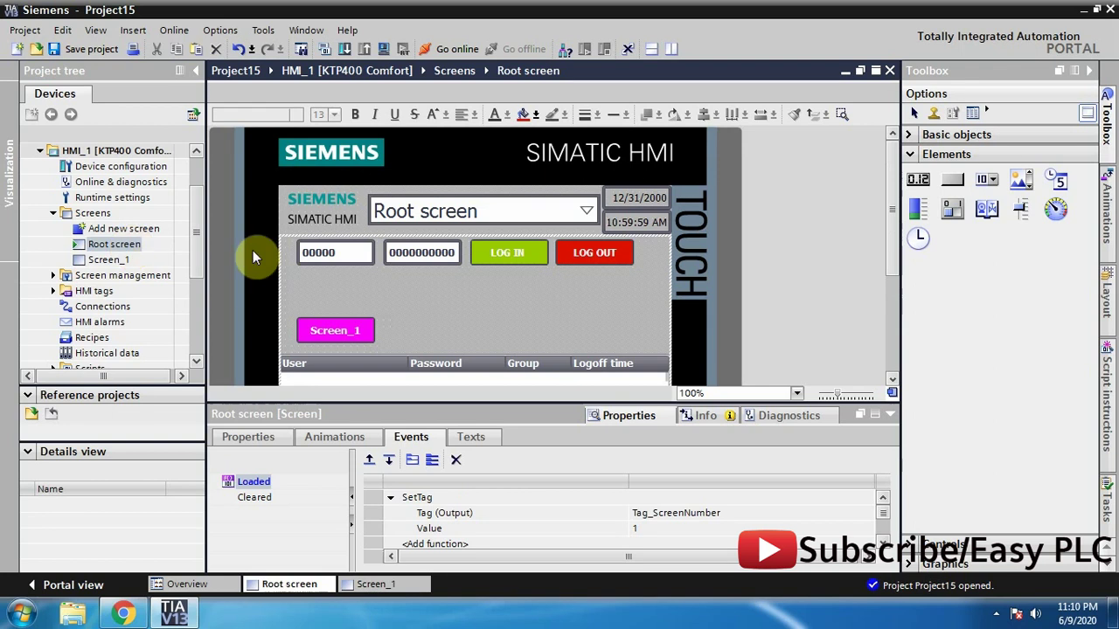
drag(330, 412, 332, 481)
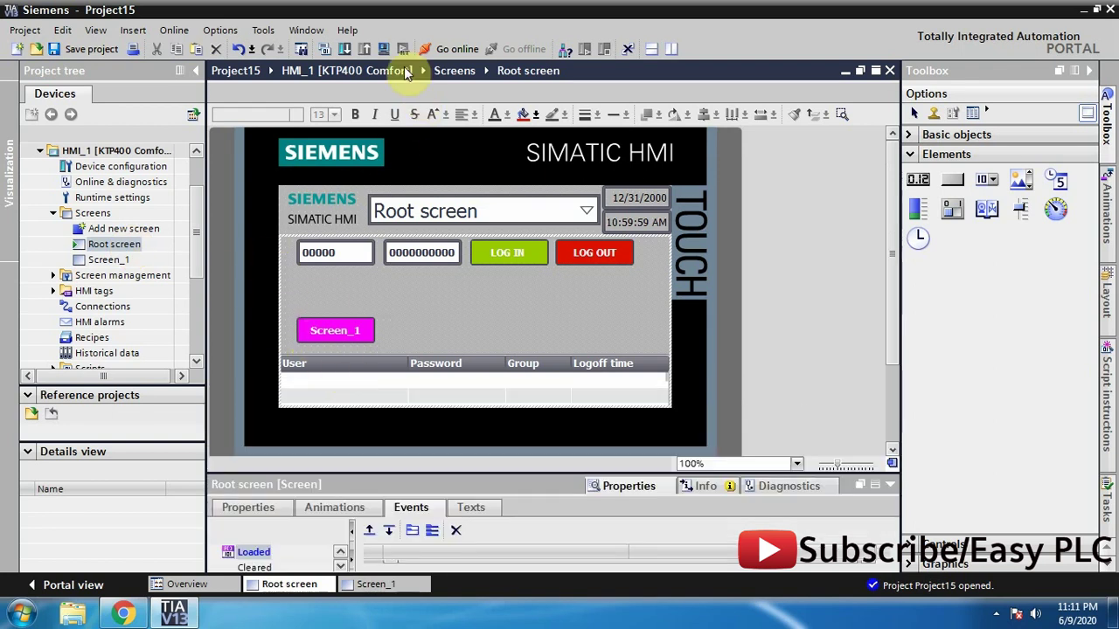
click(384, 48)
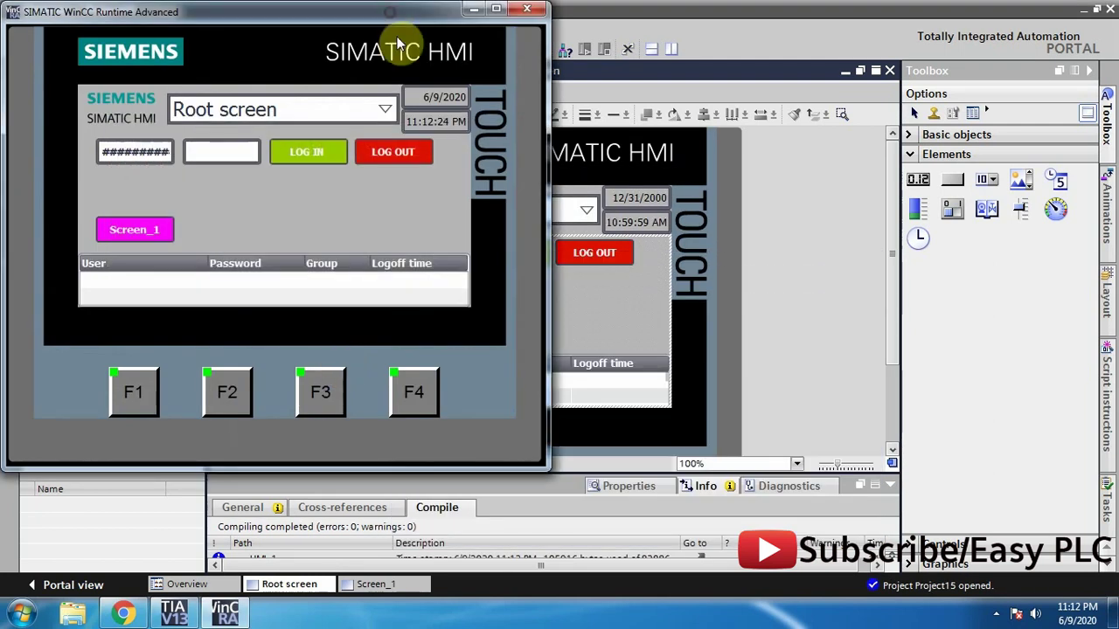
Log in as admin, entering the password on the runtime's on-screen keyboard
drag(390, 12, 397, 96)
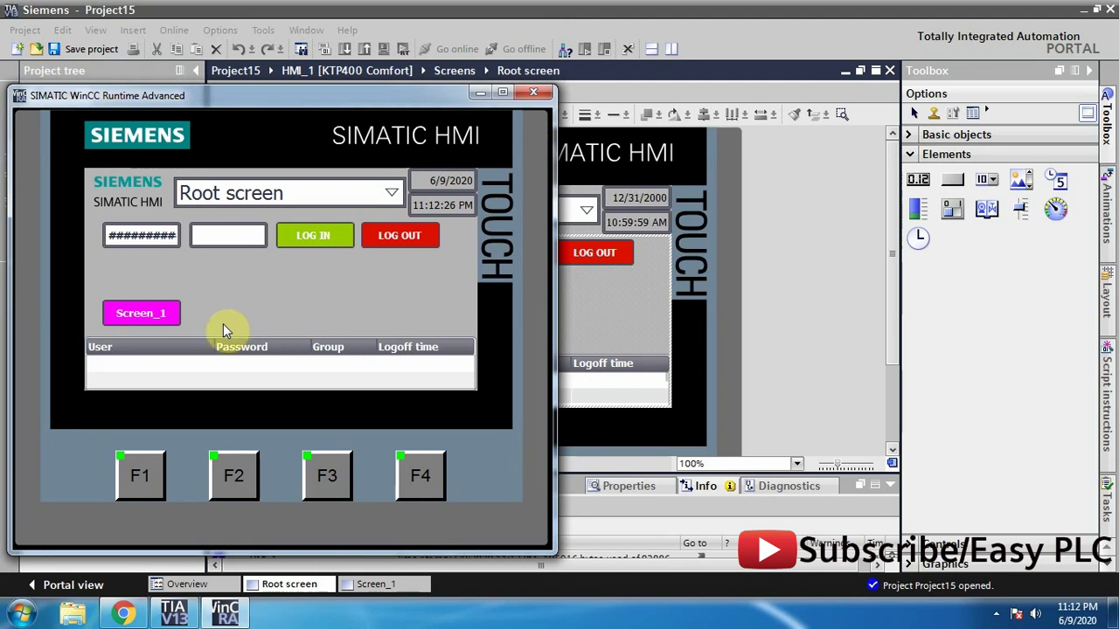
click(171, 312)
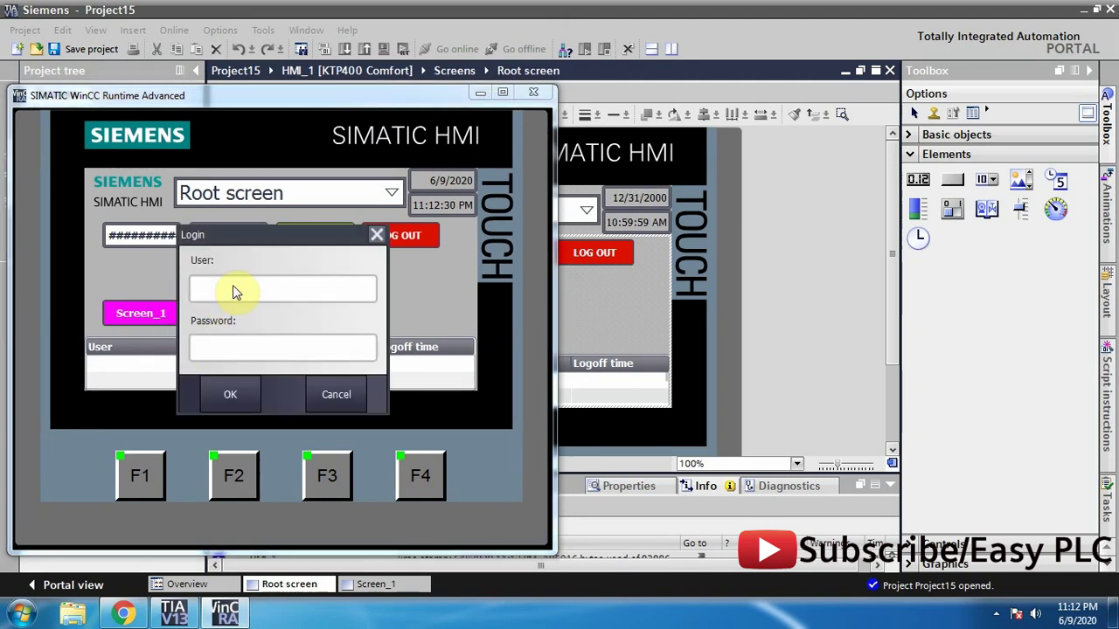
text(ad)
text(m)
text(in)
click(201, 352)
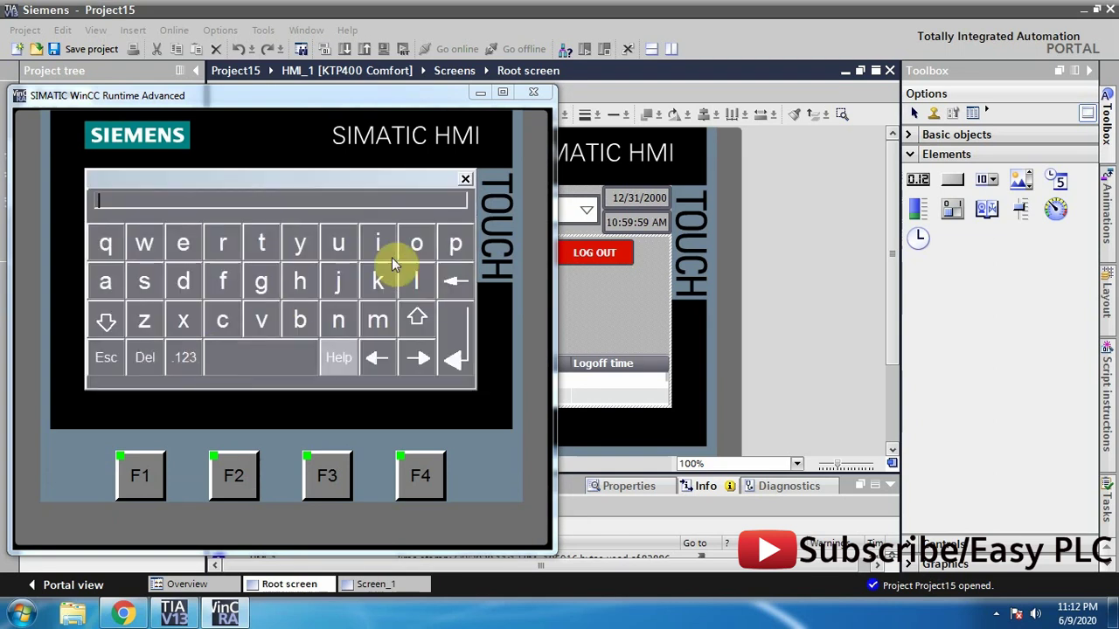
click(404, 251)
click(111, 286)
click(144, 282)
click(299, 244)
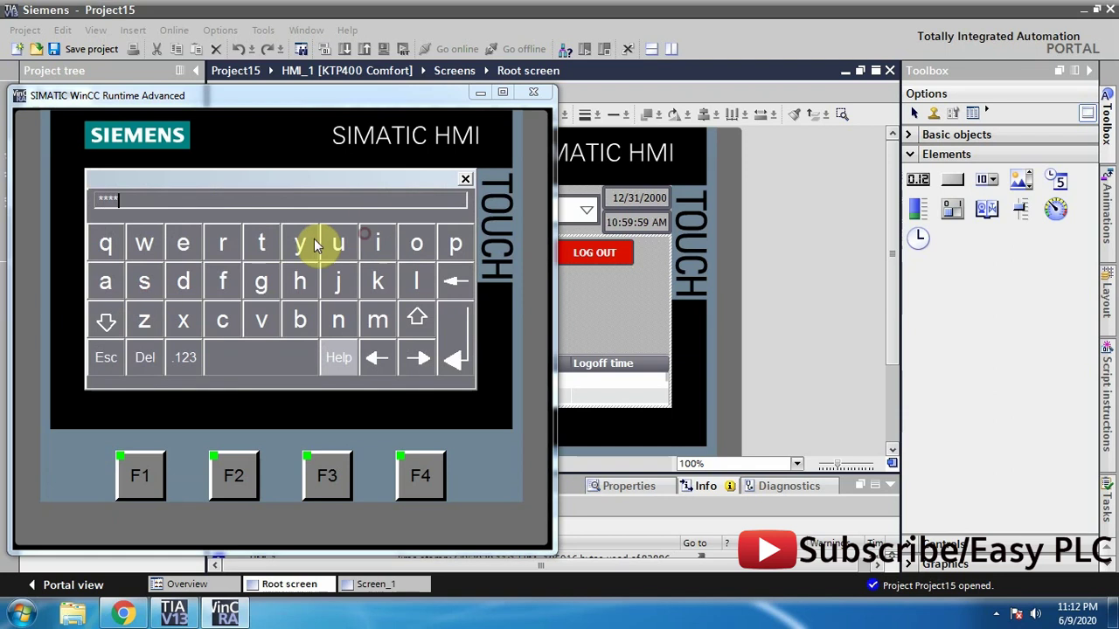
click(160, 284)
click(437, 332)
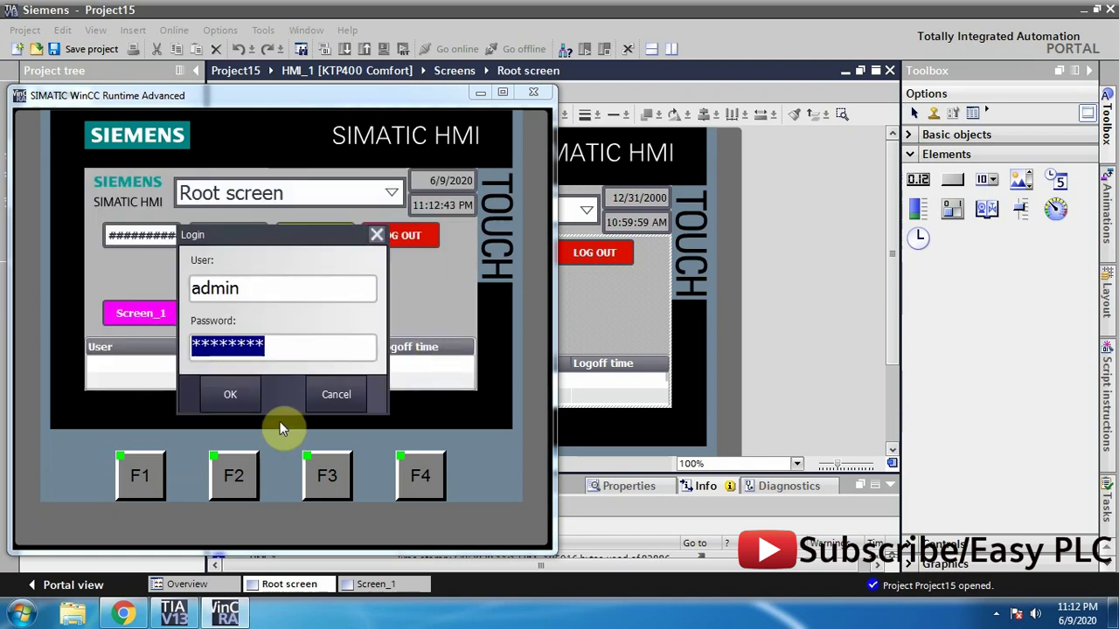
click(251, 411)
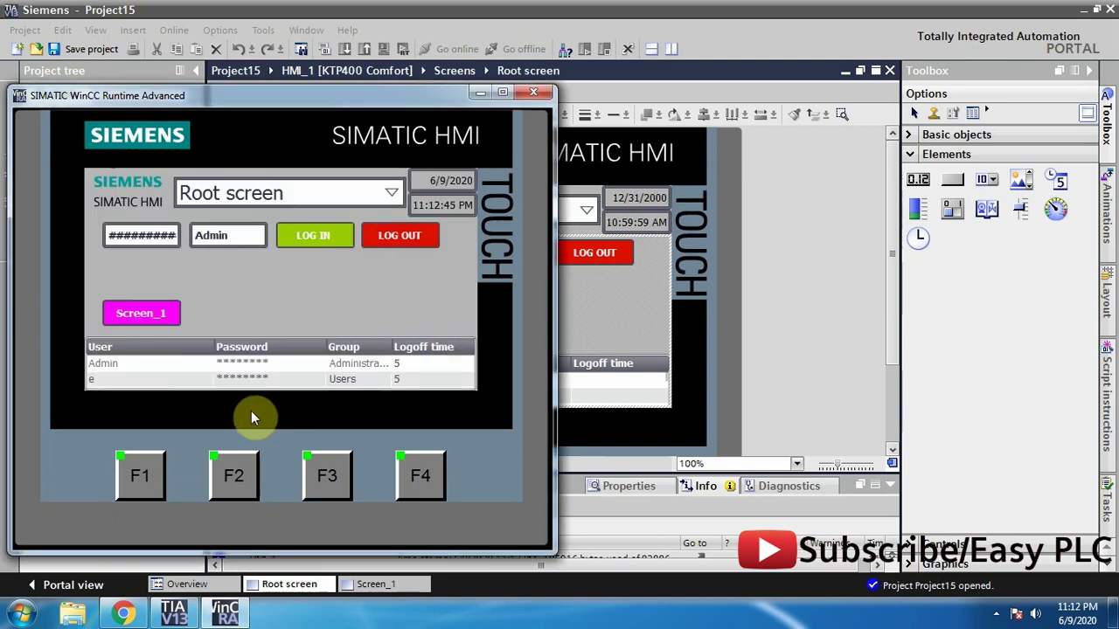
click(167, 313)
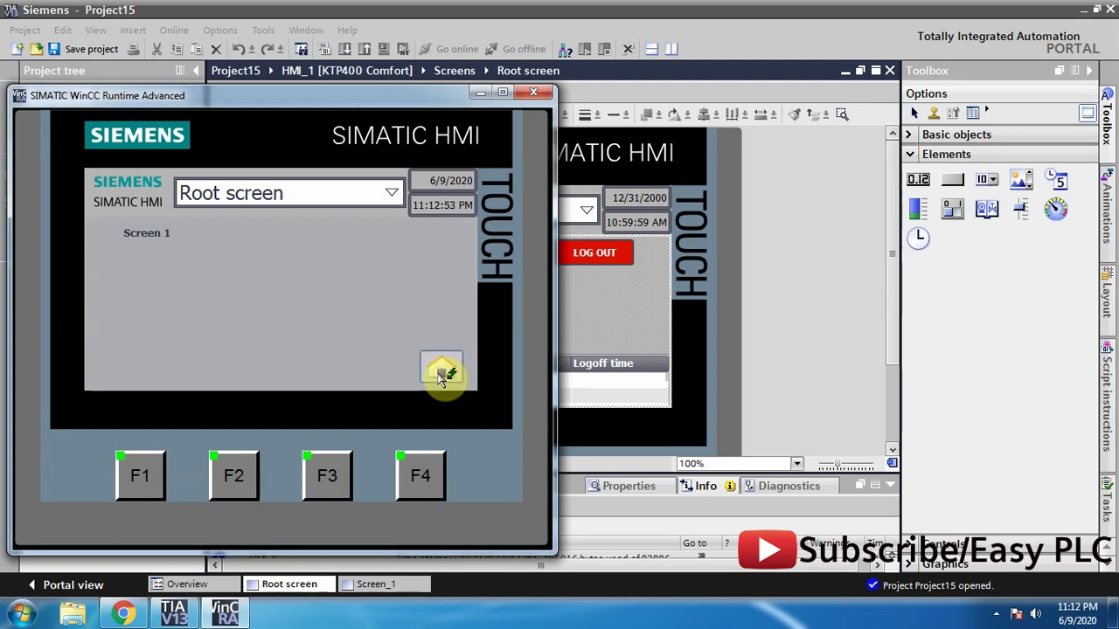
click(442, 376)
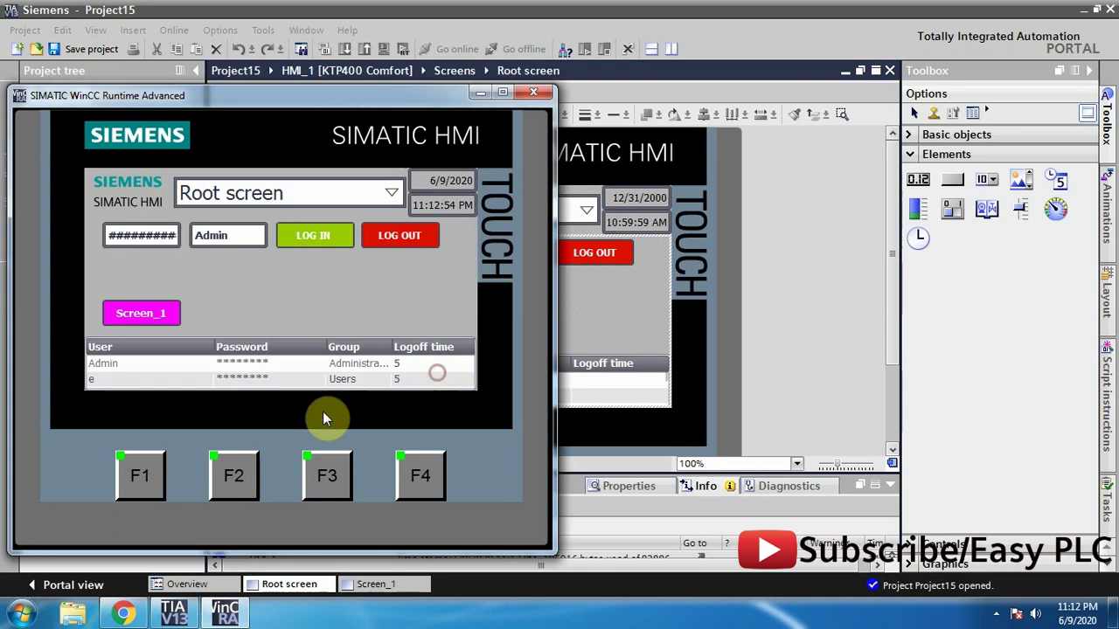
click(176, 320)
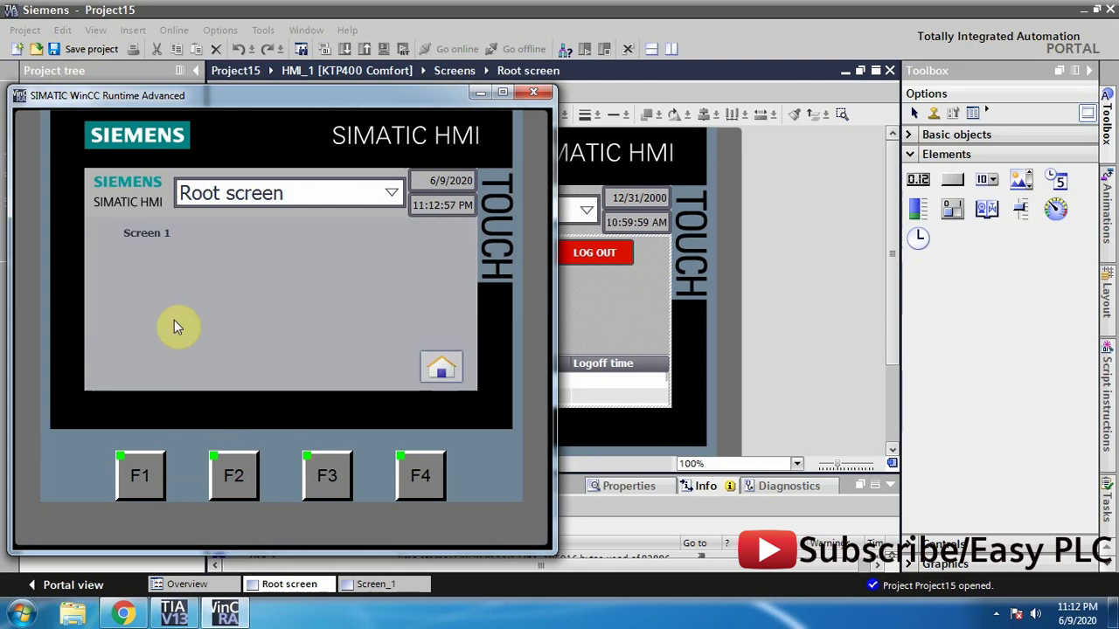
click(444, 371)
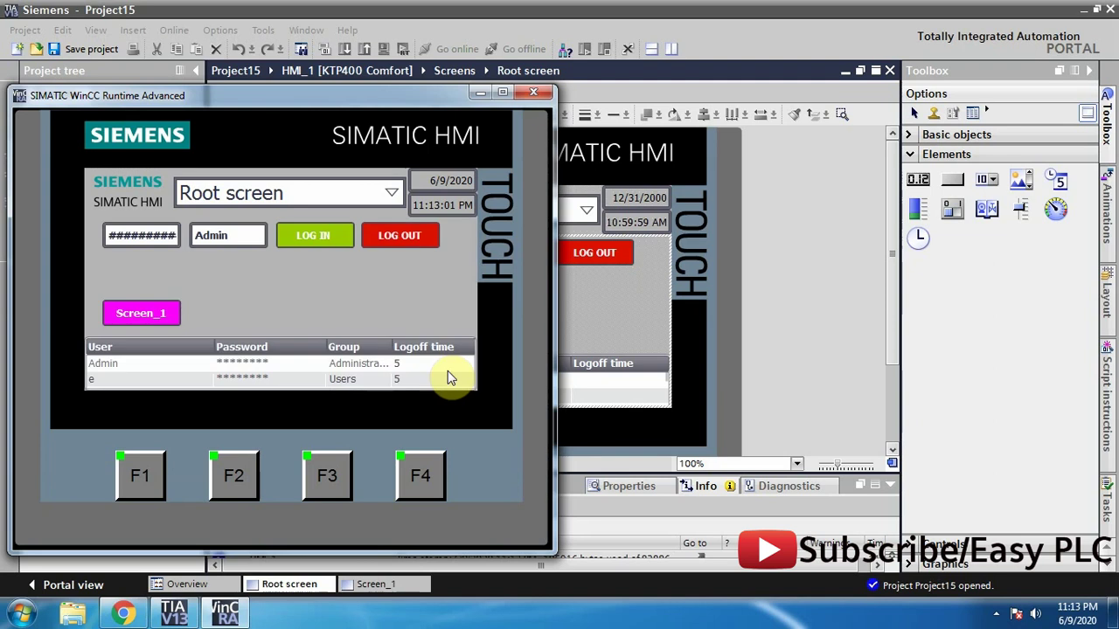
click(456, 280)
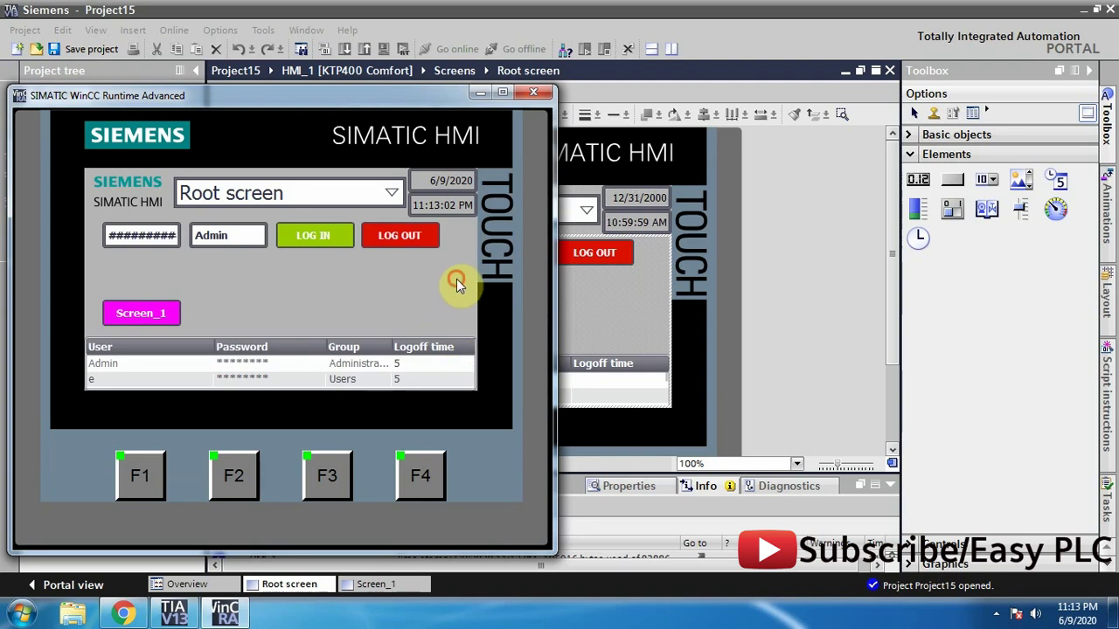
click(417, 237)
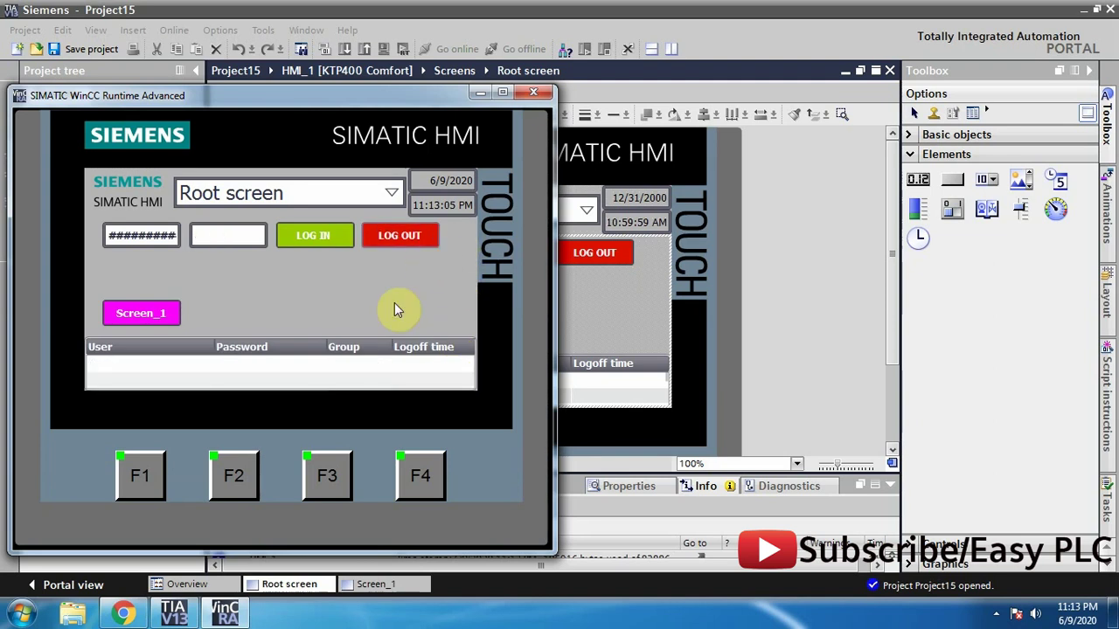
click(177, 321)
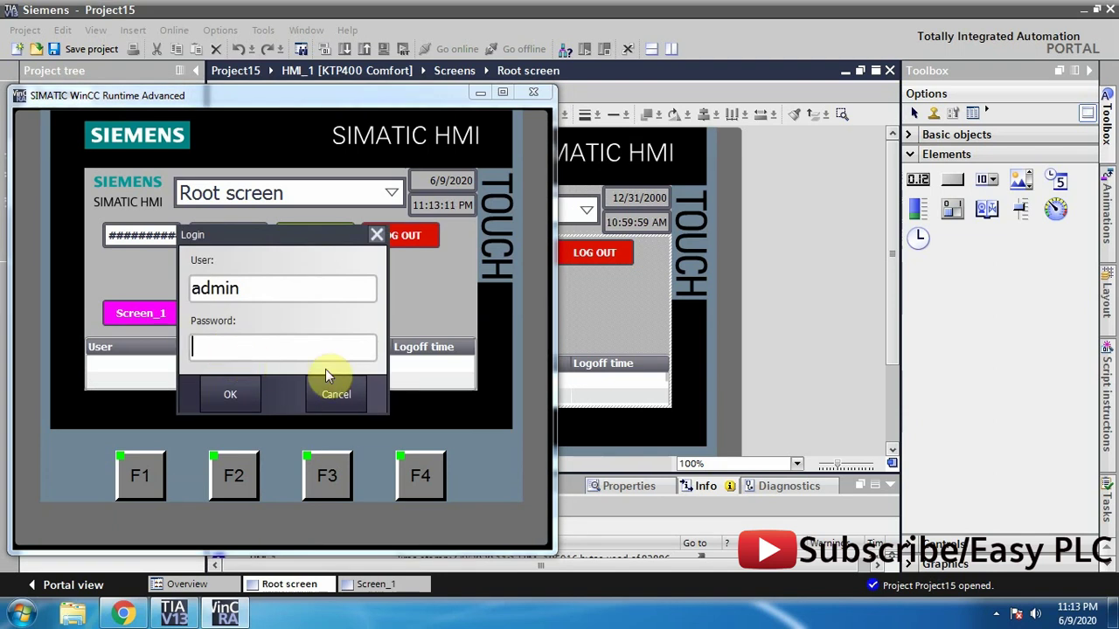
text(12)
text(345)
click(228, 402)
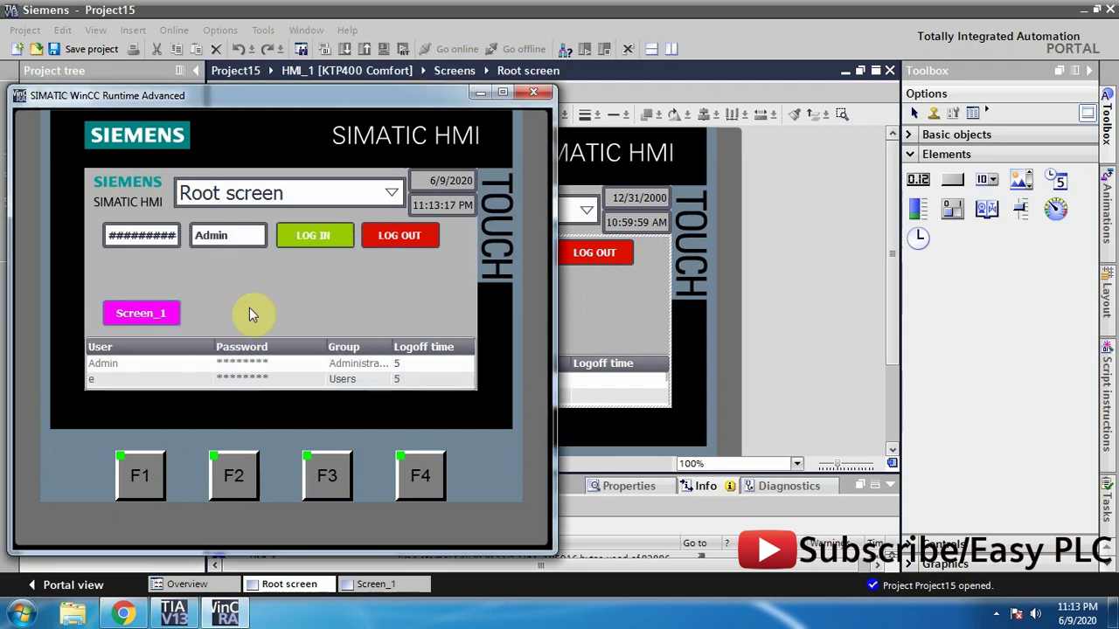
click(164, 308)
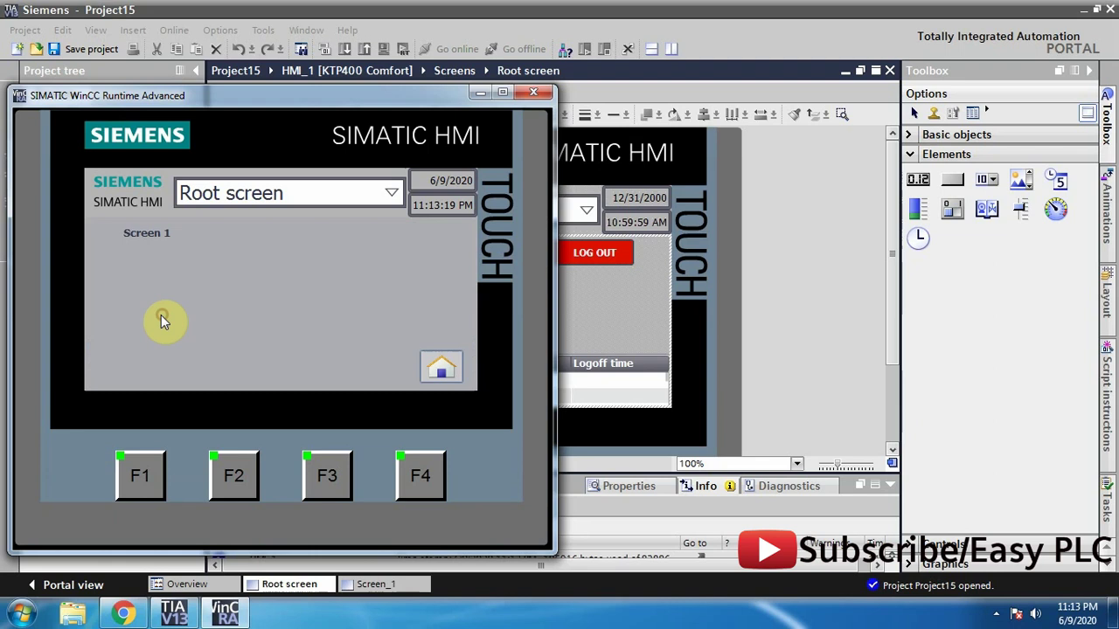
click(454, 365)
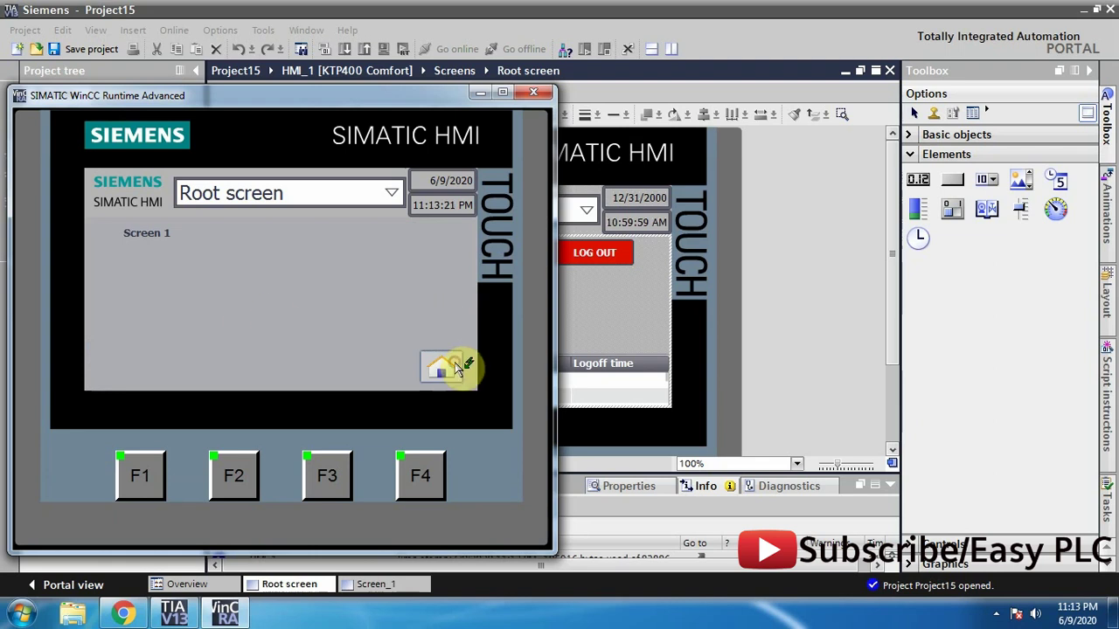